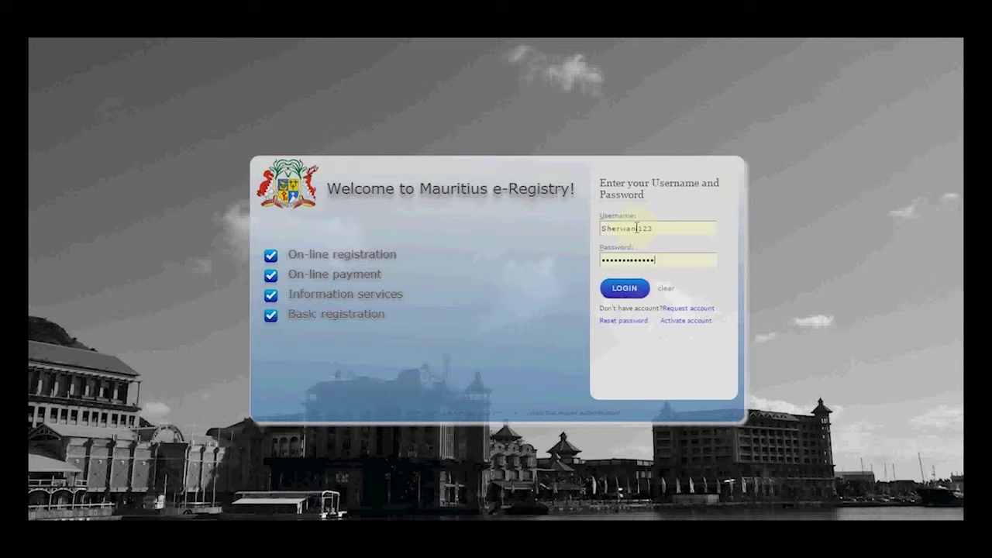
Log in to the e-Registry and start a new registration submission.
click(633, 291)
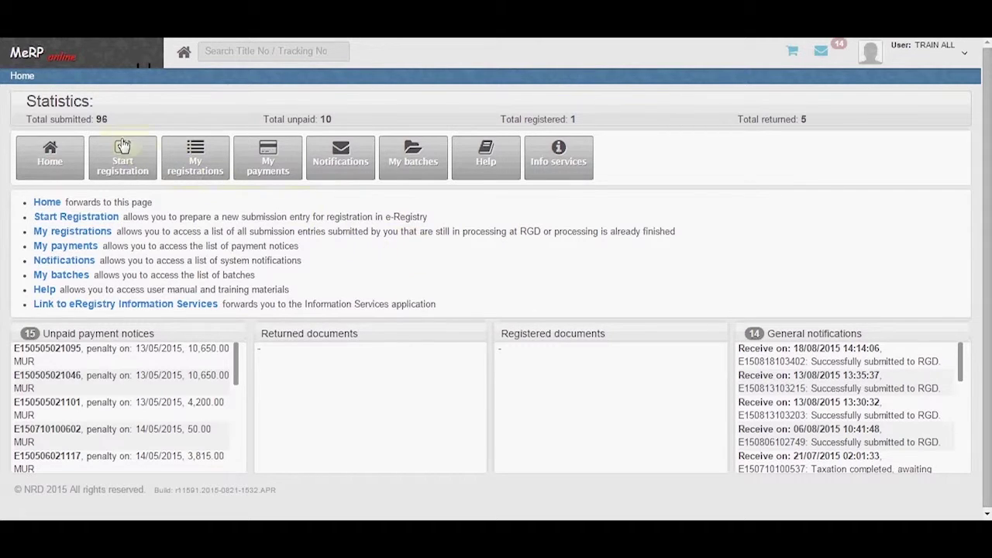
click(120, 179)
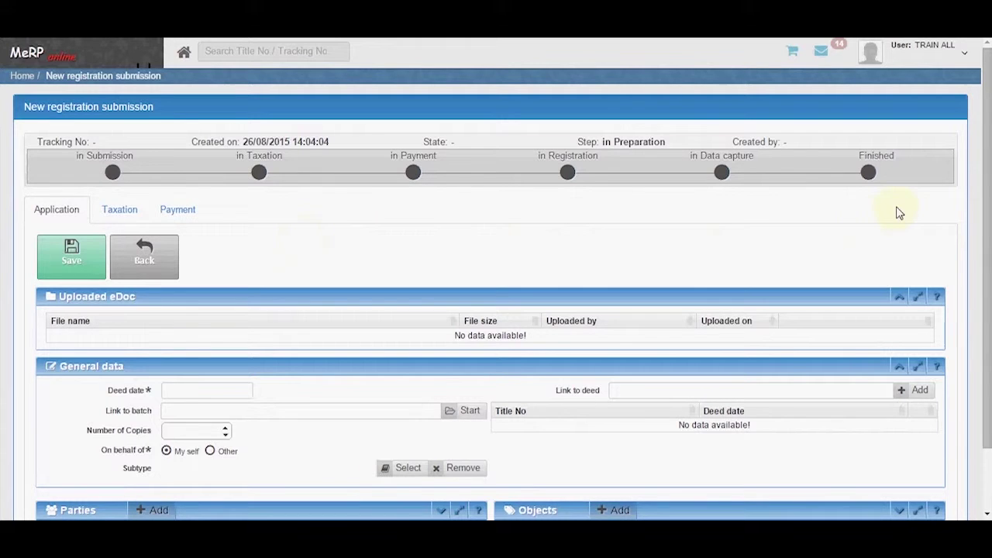
Open the user account options and look at the Representation entry.
click(952, 54)
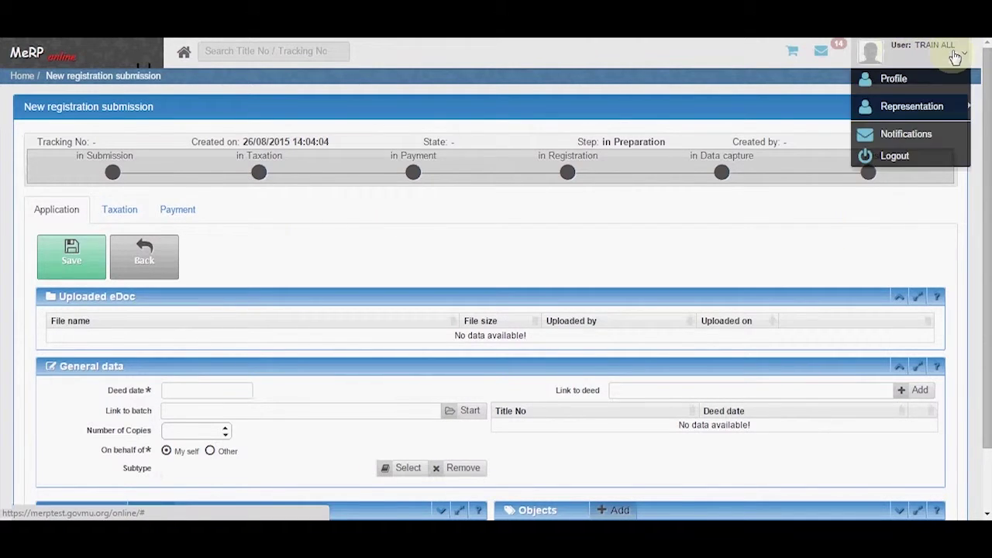
mouse_move(892, 107)
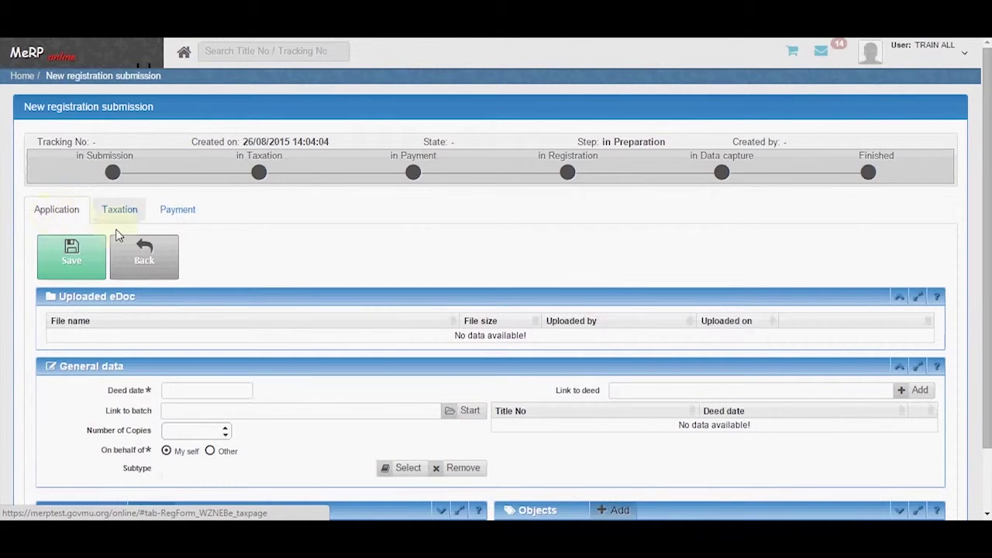
click(197, 392)
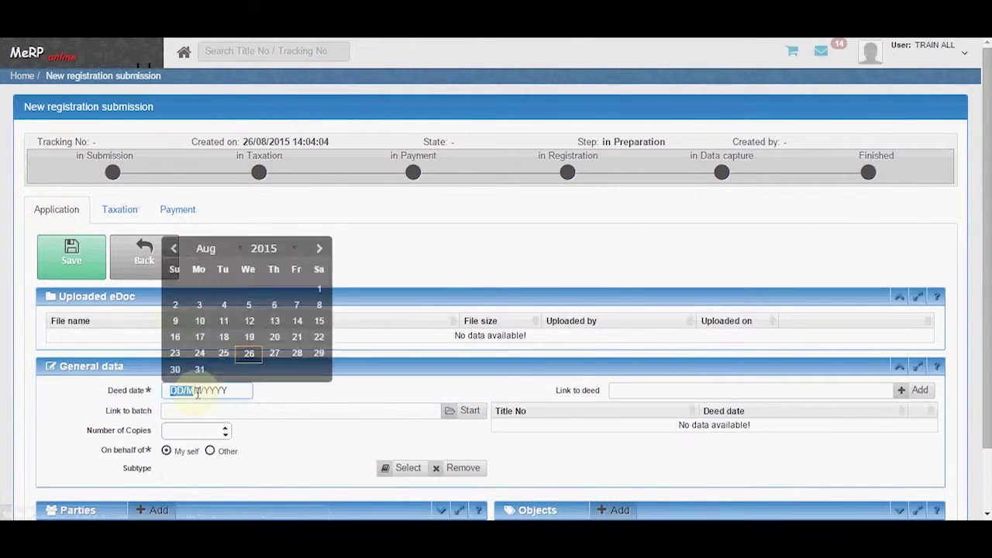
click(249, 353)
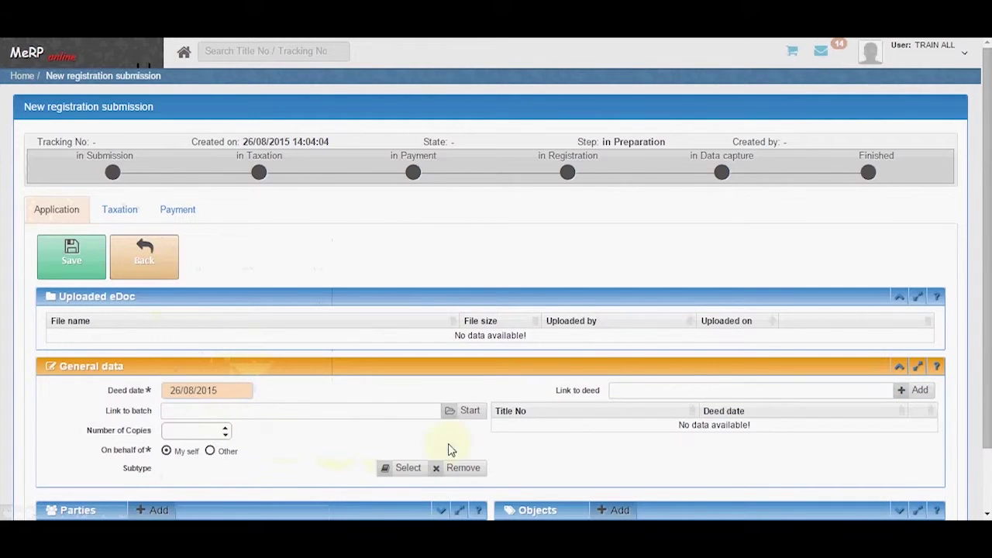
scroll(416, 418, down, 2)
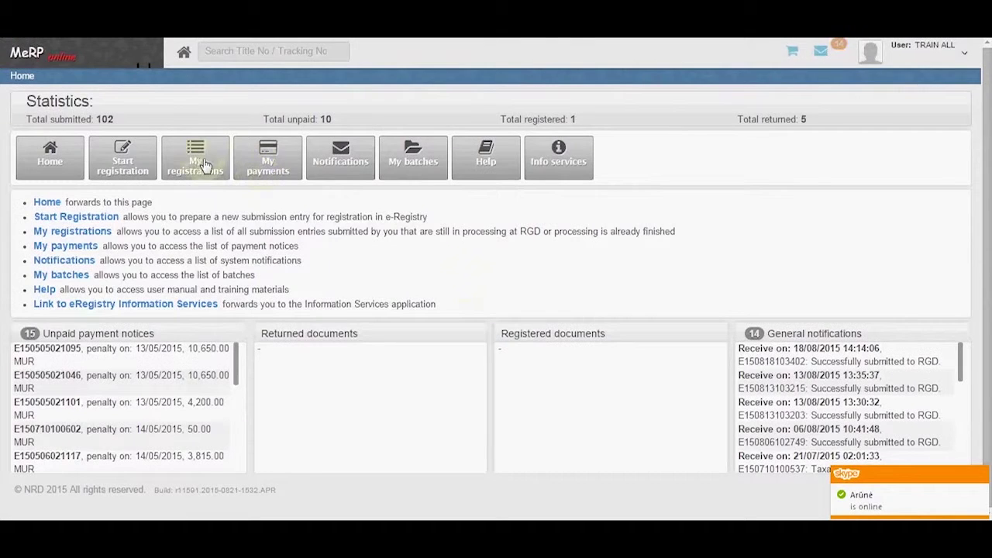
Start a new registration submission with the deed date 26/08/2015 and save it to obtain a tracking number.
click(126, 157)
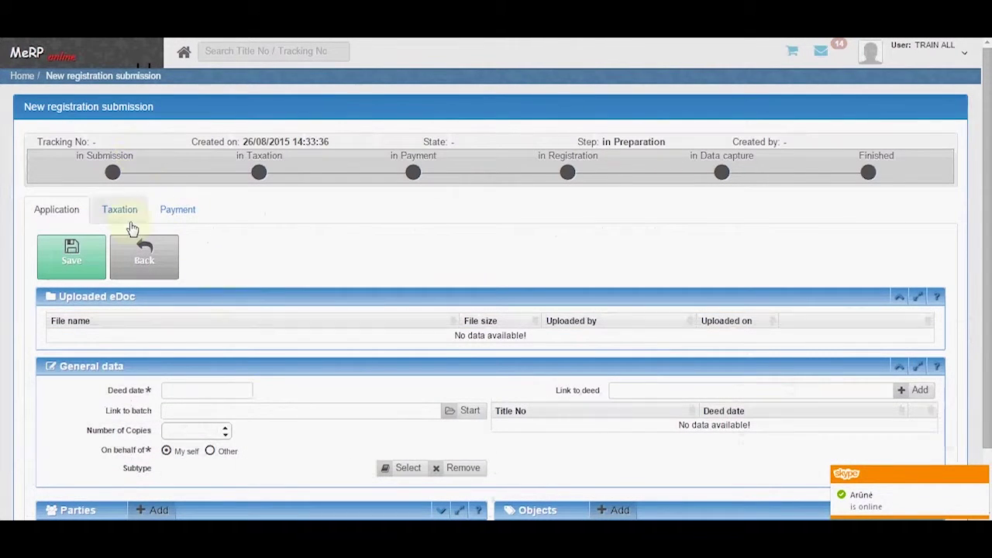
click(222, 389)
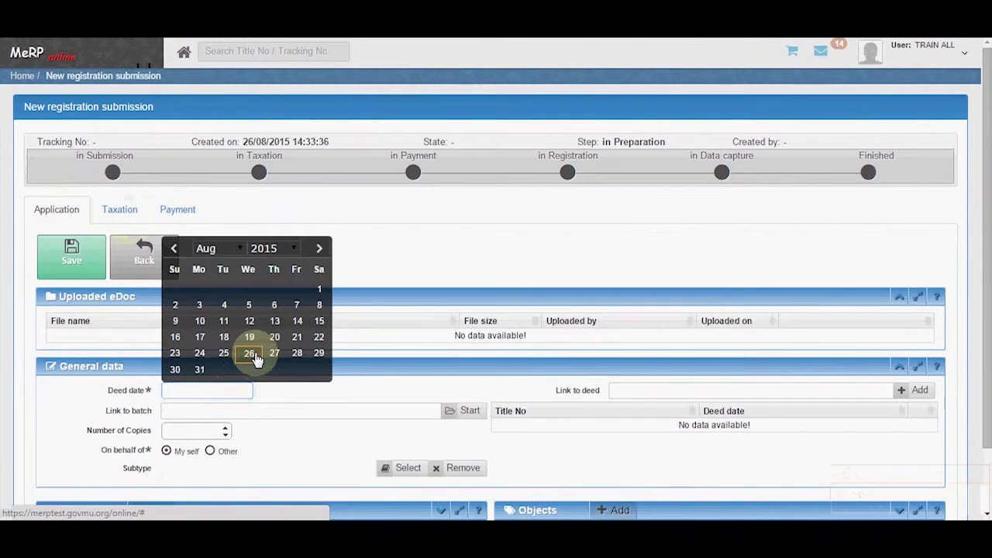
click(251, 352)
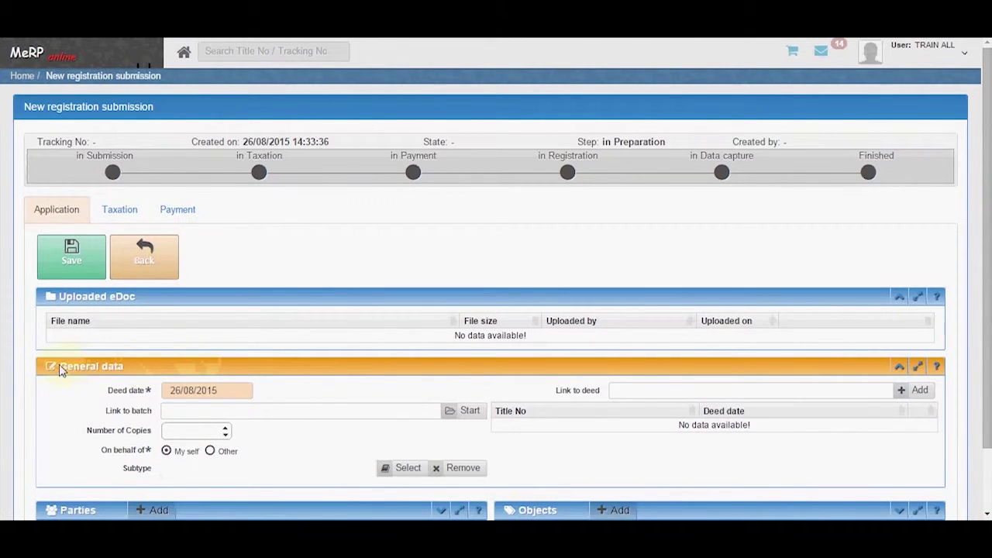
click(75, 260)
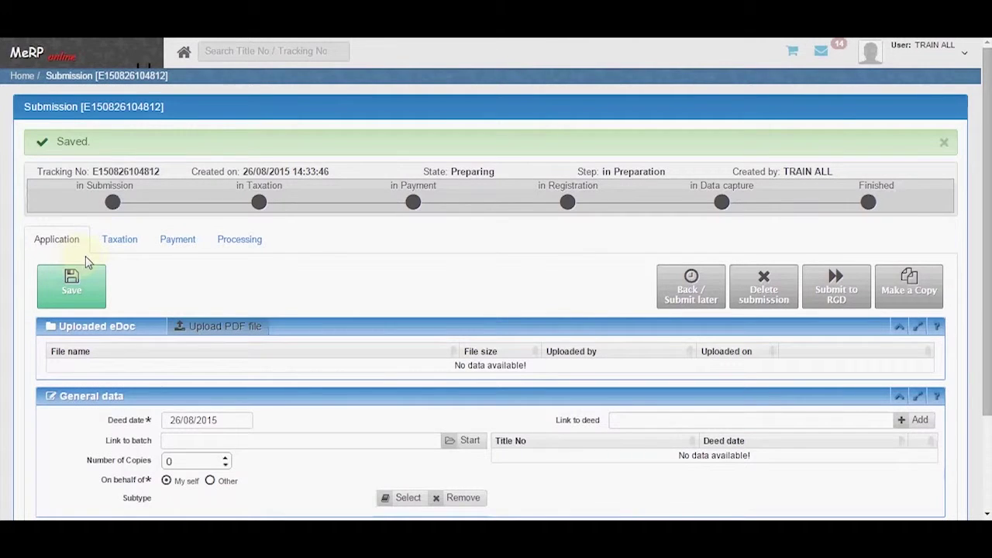
drag(186, 170, 94, 170)
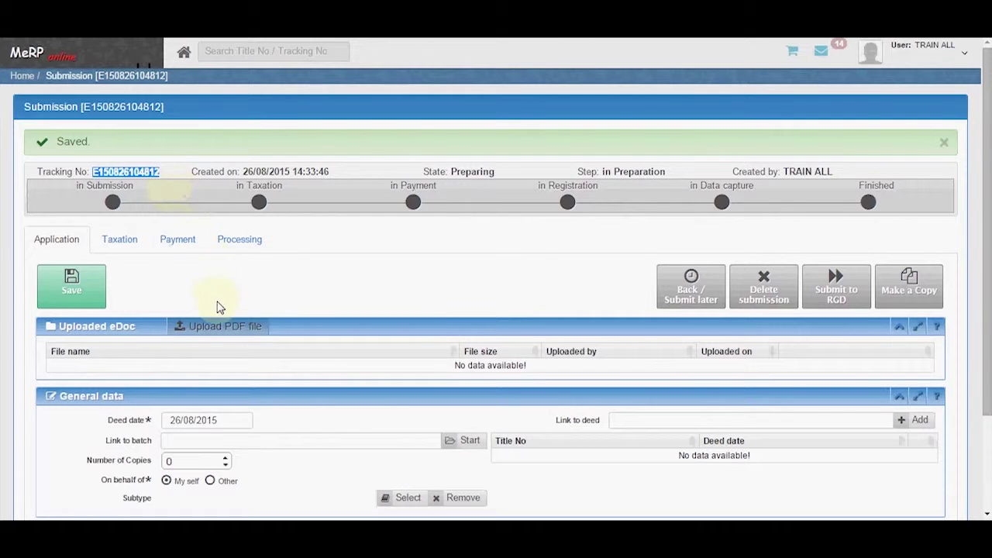
Upload vehicle_registration_not_having_registration_mark(caterpillar).pdf to the submission and view the uploaded document.
click(224, 328)
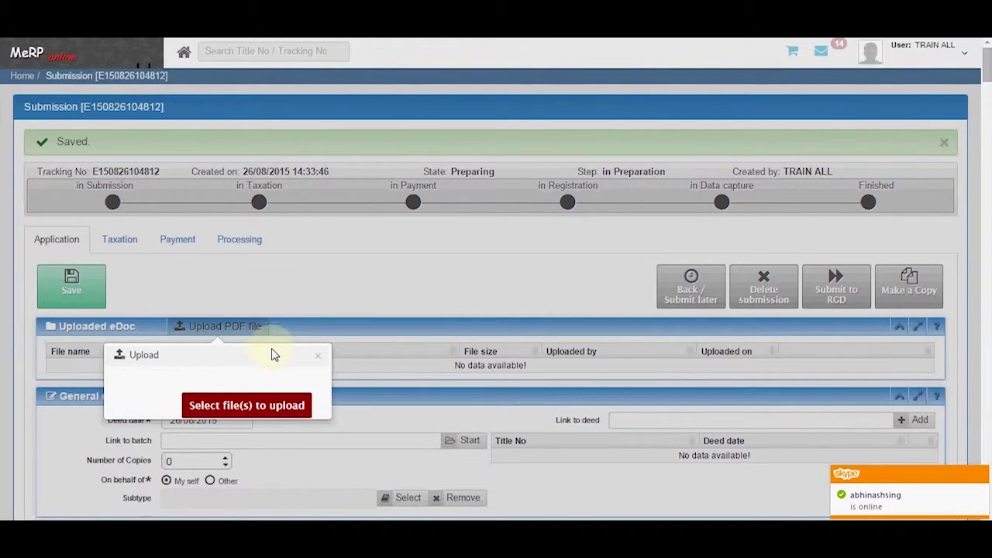
click(259, 407)
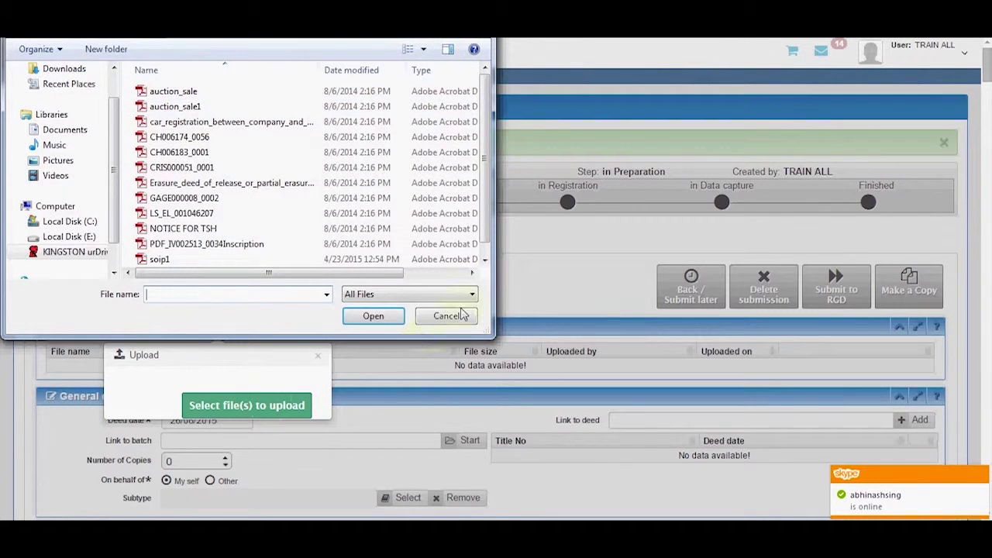
click(485, 259)
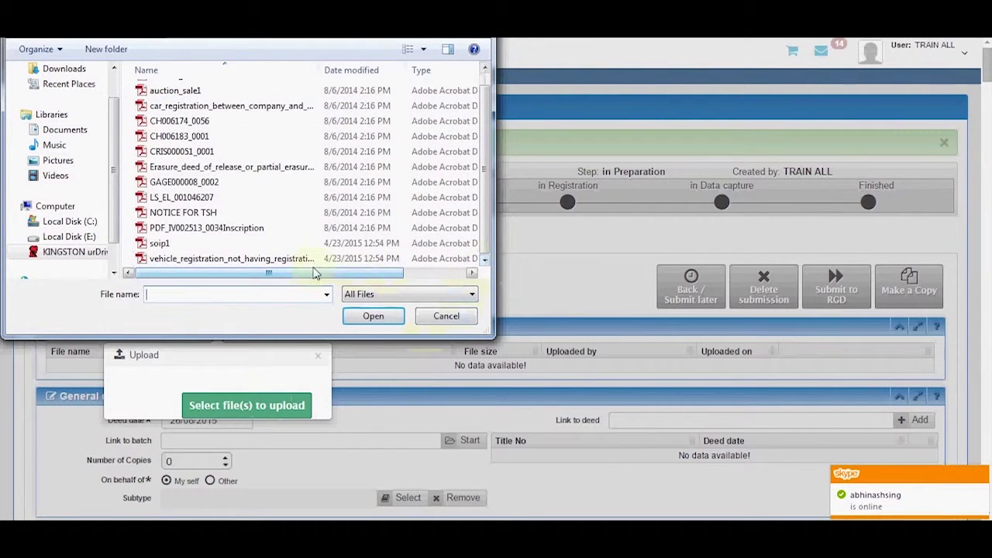
click(284, 264)
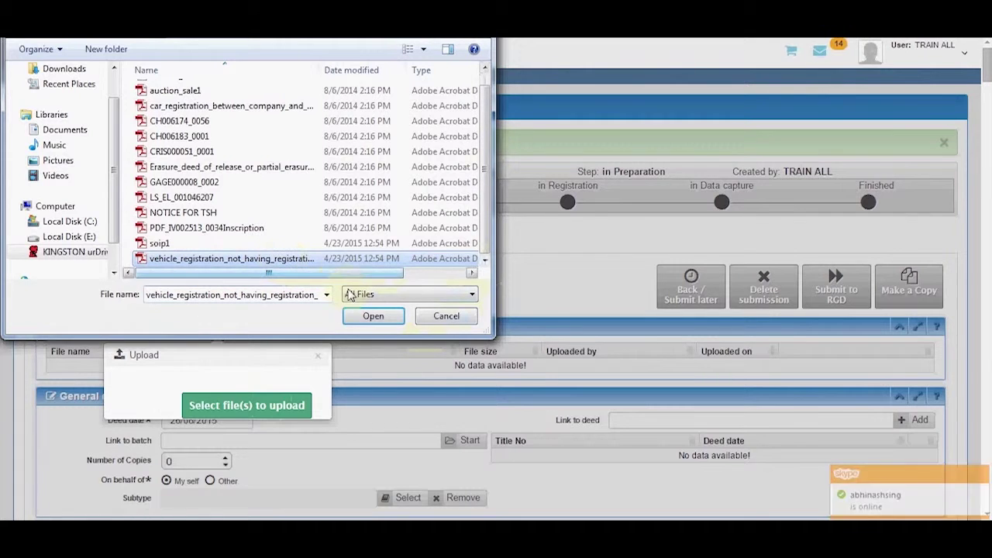
click(360, 318)
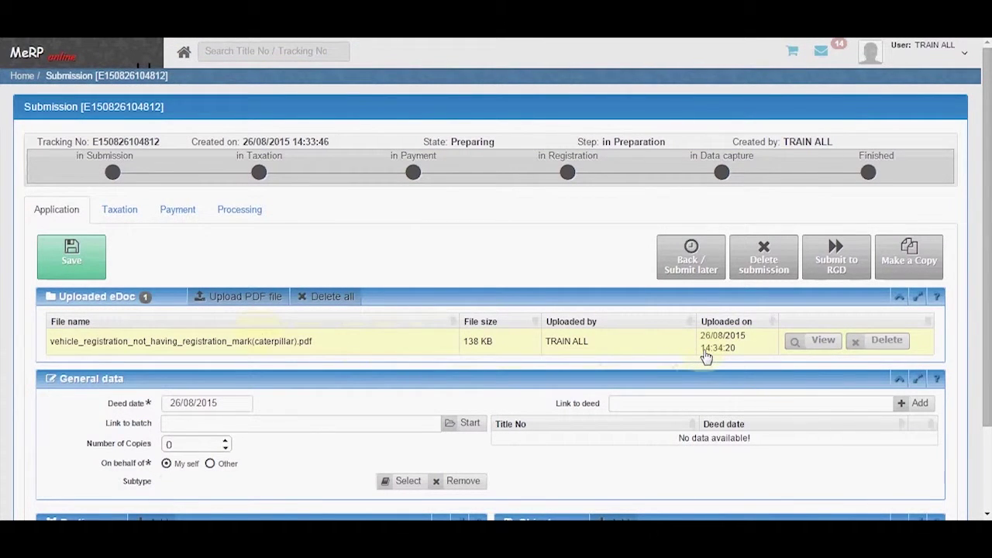
click(820, 346)
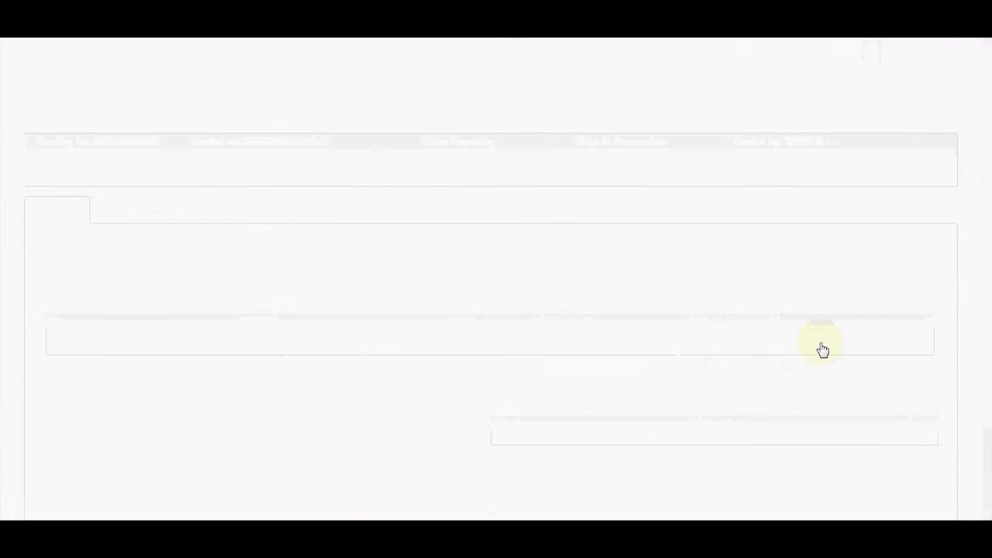
scroll(535, 169, down, 5)
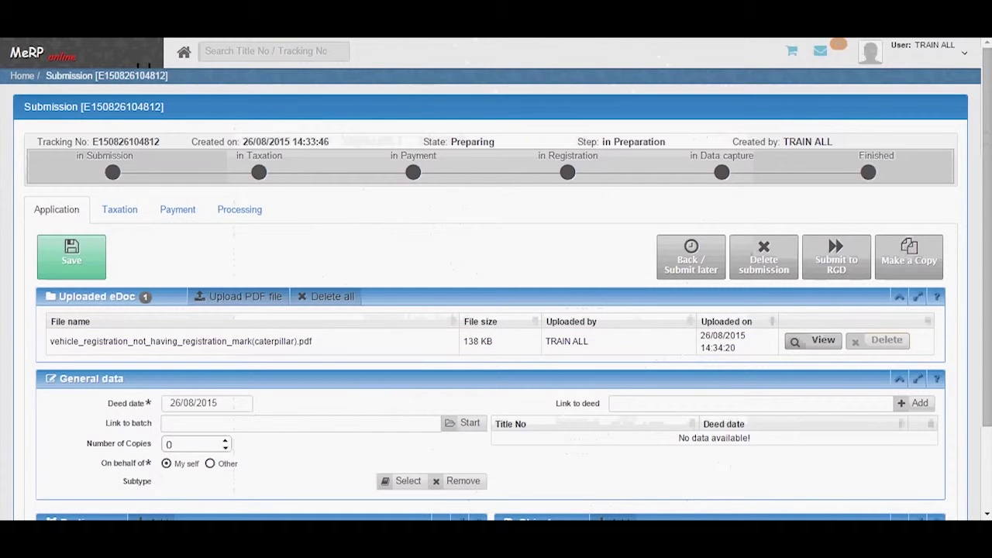
Raise the number of copies to 2 and return it to 0.
click(226, 441)
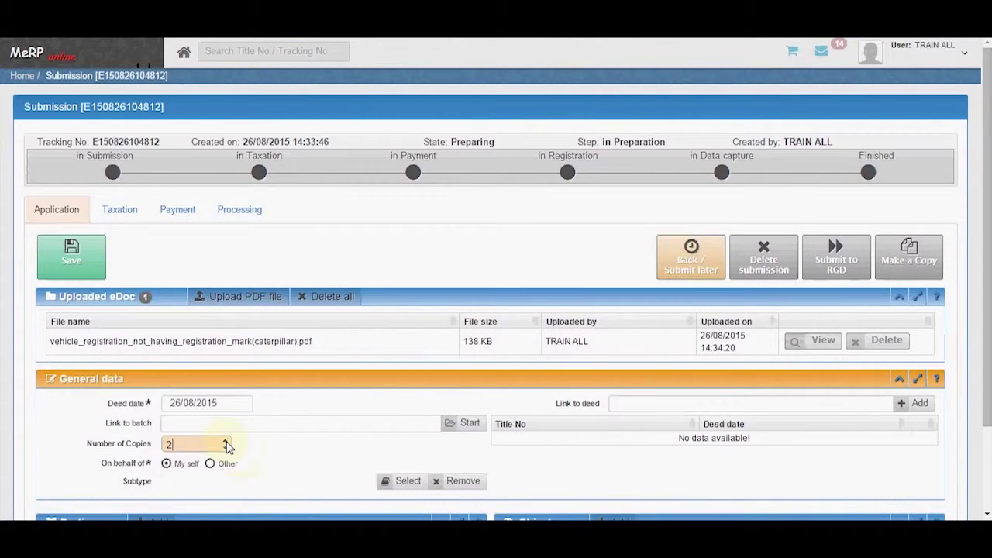
click(226, 447)
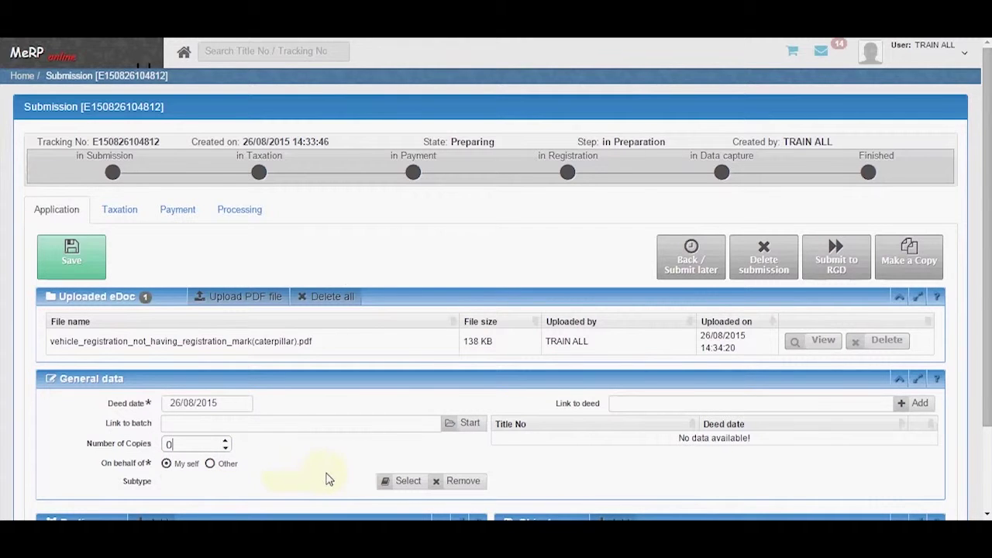
Search the subtypes by the name "vehicle", choose MVHC01 Motor Vehicle -sale of usual vehicle, and save the submission.
click(402, 482)
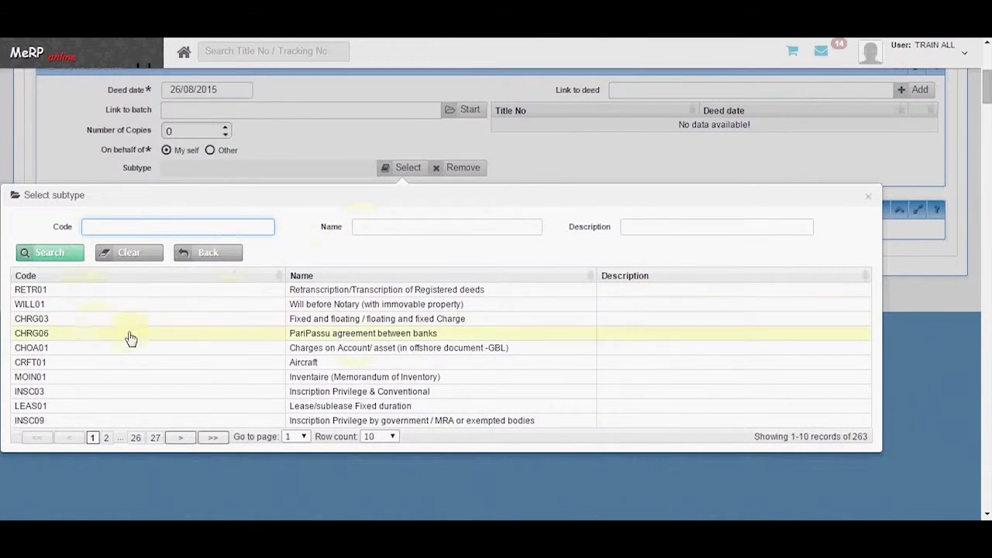
click(374, 225)
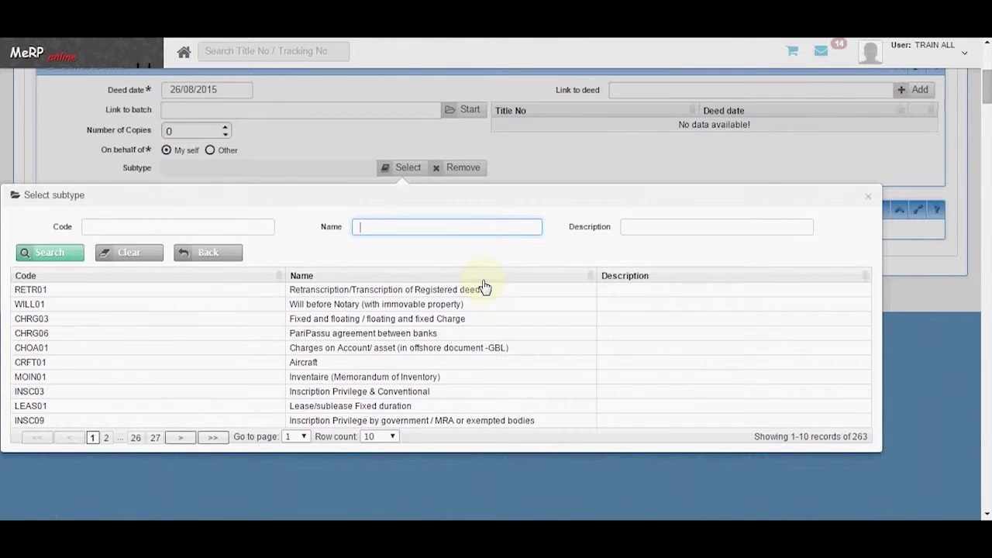
text(ve)
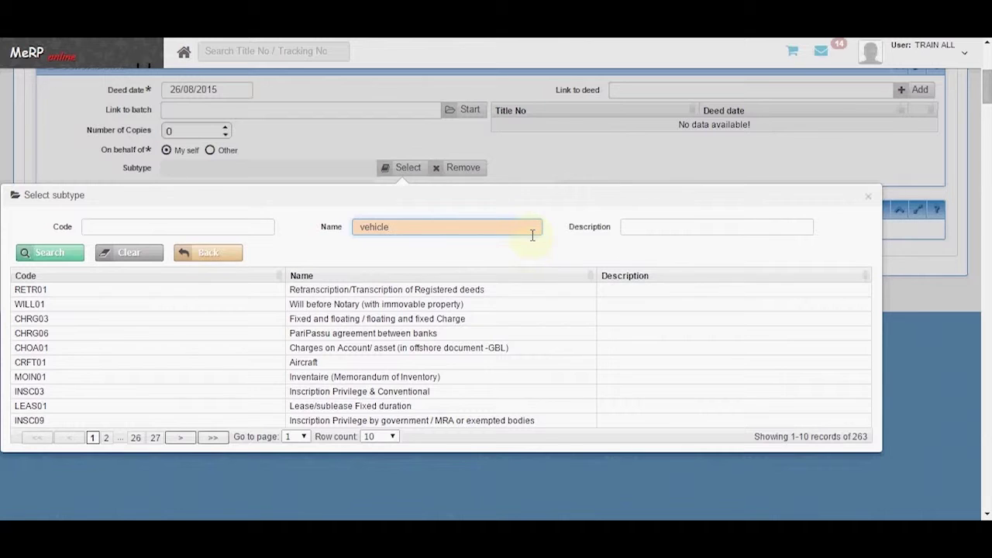
text(hicle)
key(Return)
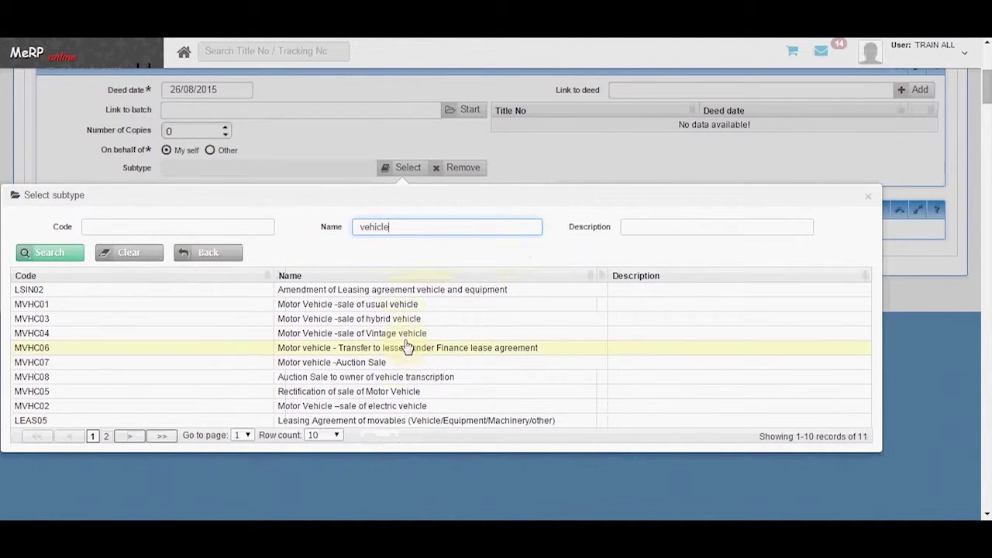
click(406, 310)
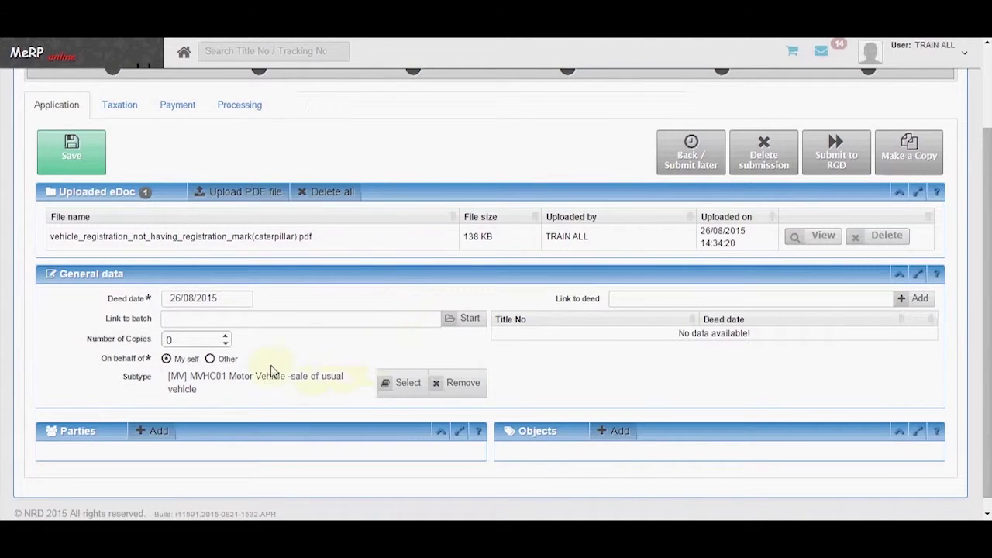
click(80, 159)
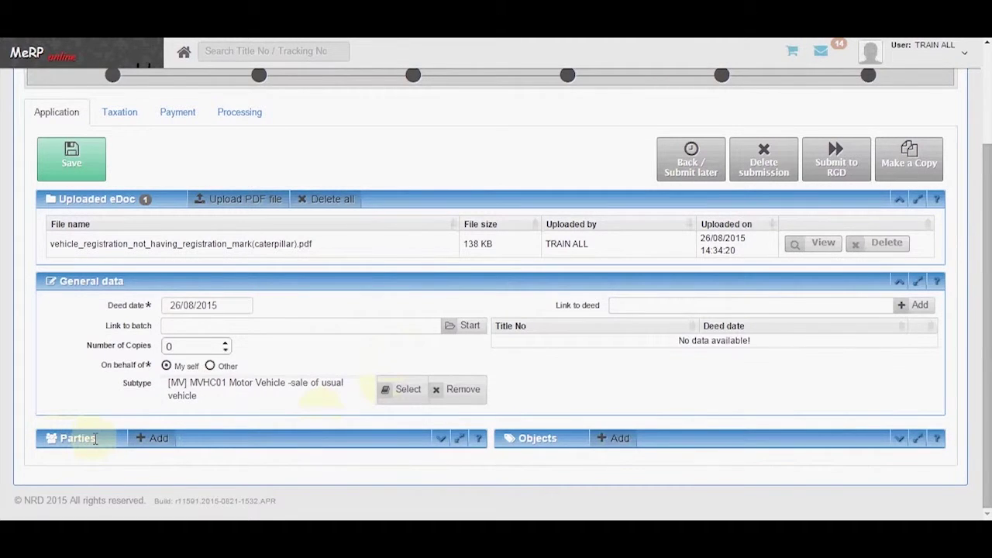
Add a party to the submission as a natural person with the party role Vendor.
click(155, 442)
scroll(297, 462, down, 3)
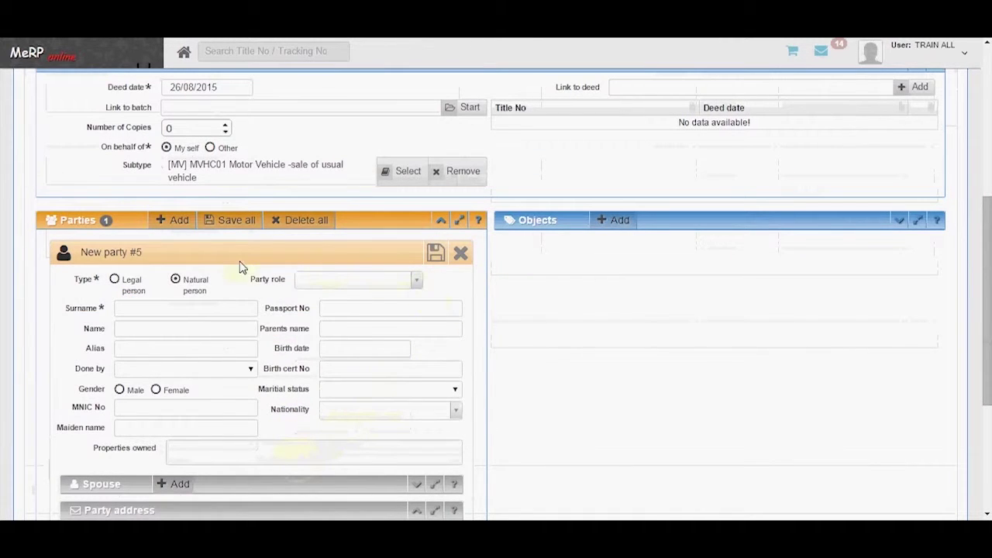
click(116, 284)
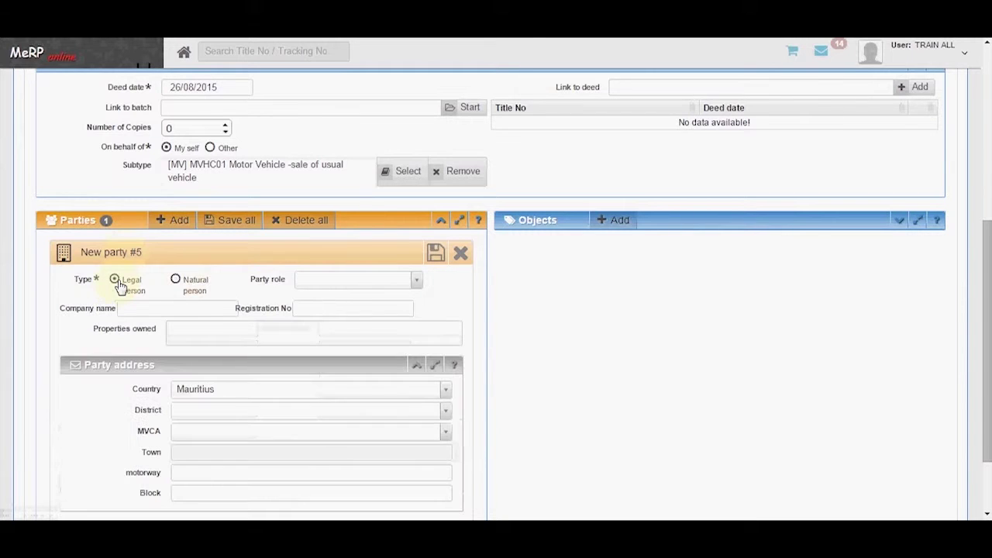
click(178, 284)
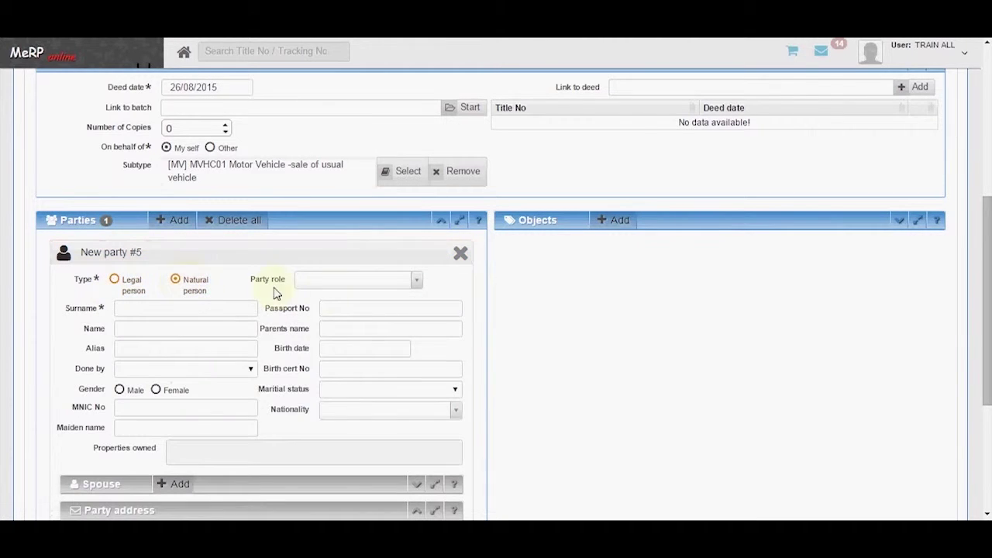
click(417, 282)
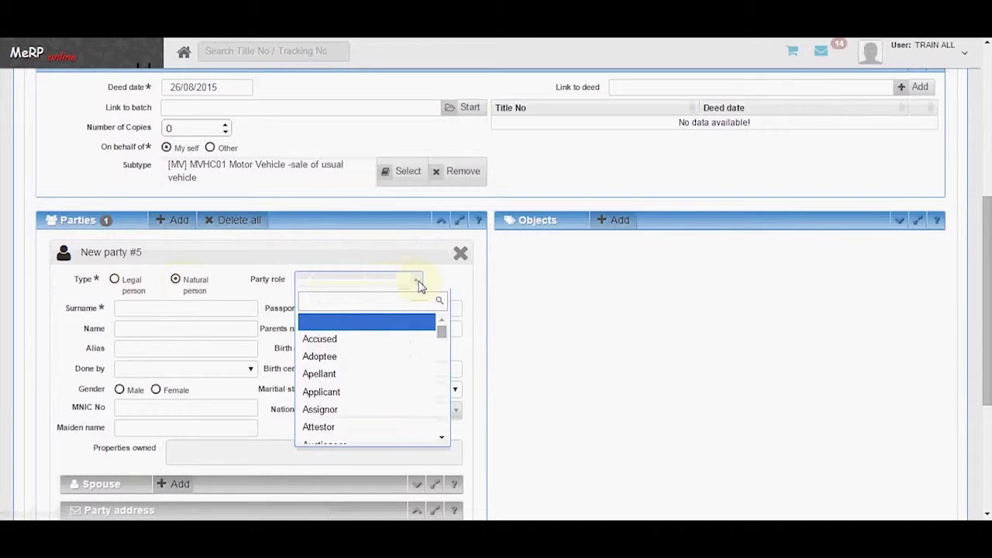
text(ven)
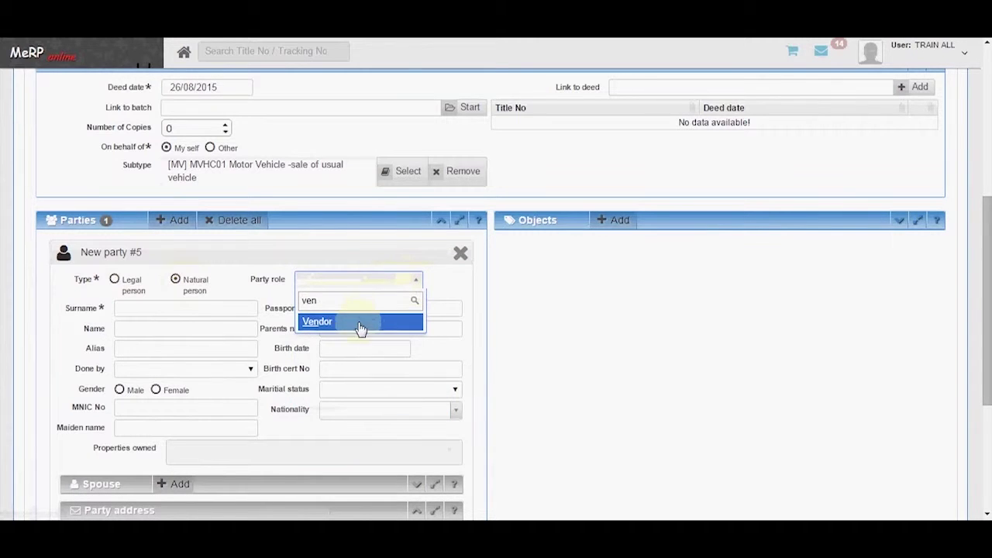
click(361, 323)
Enter the vendor's surname and save the party.
click(169, 306)
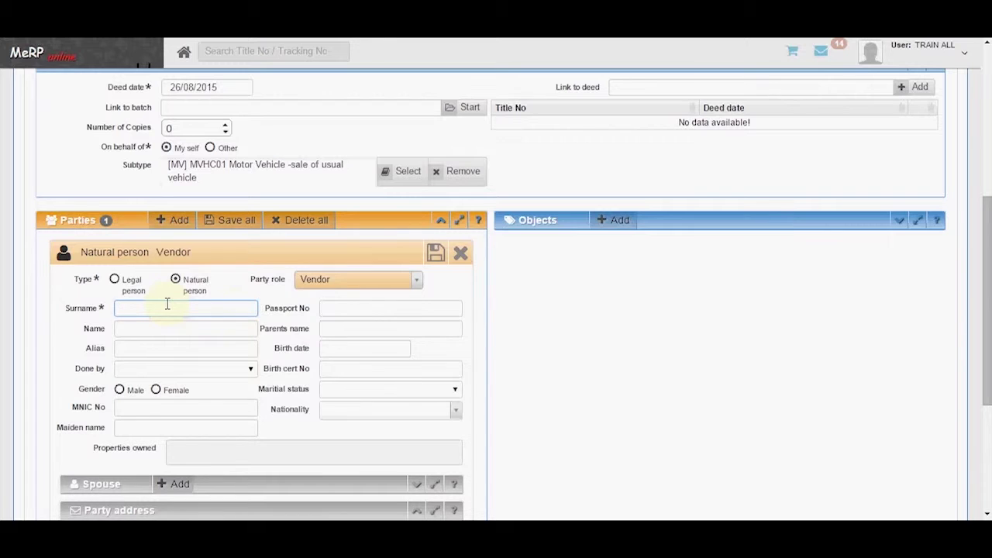
text(Tim)
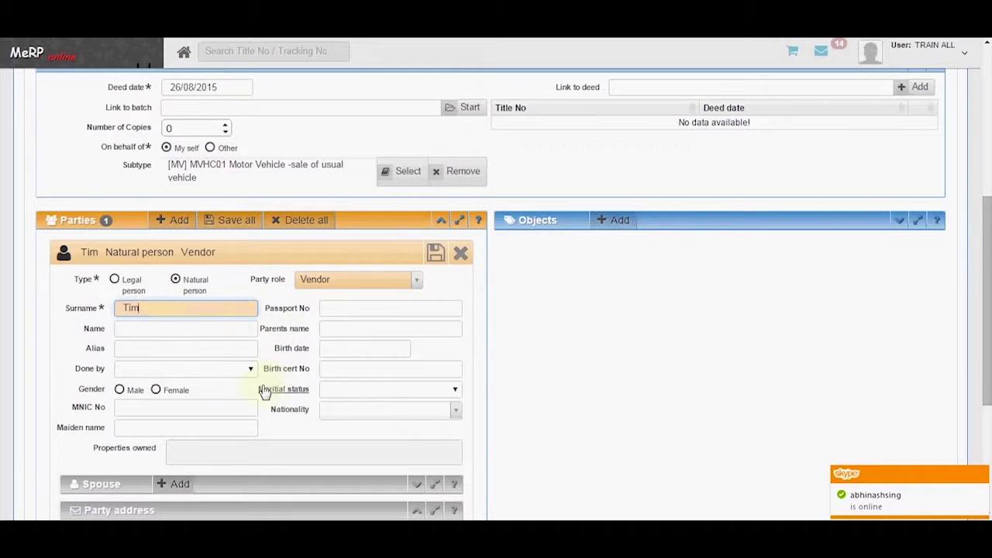
click(234, 221)
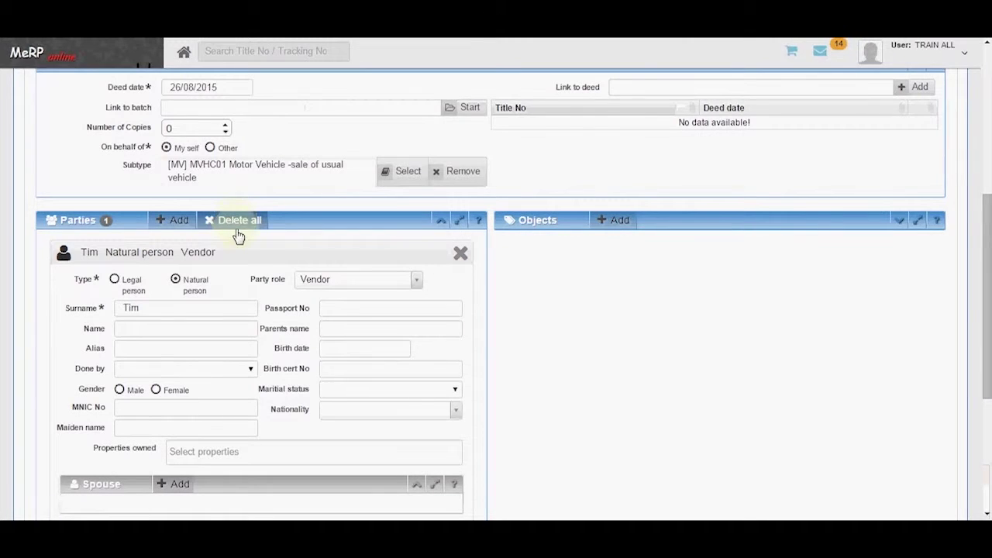
Add a second party to the submission and set its type to Legal person.
click(179, 220)
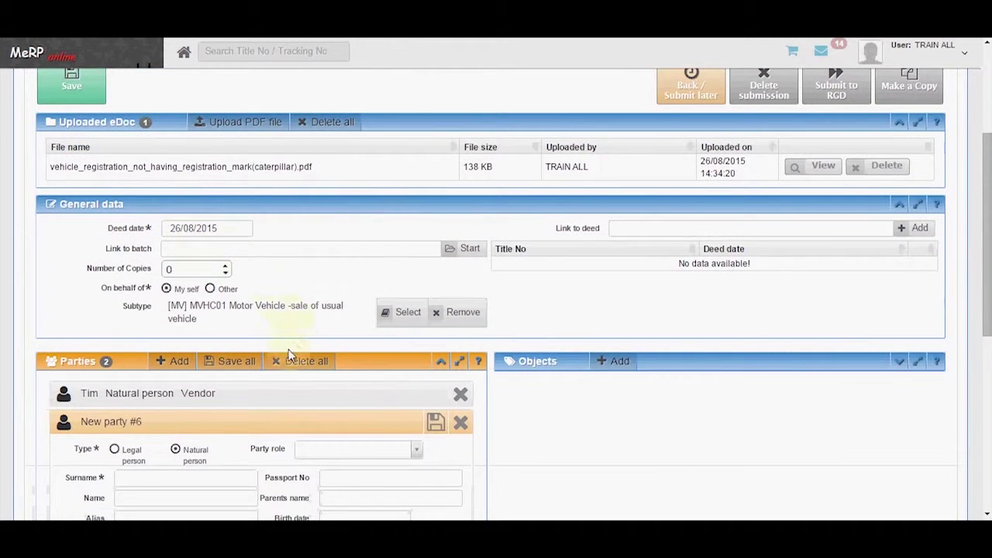
scroll(286, 361, down, 2)
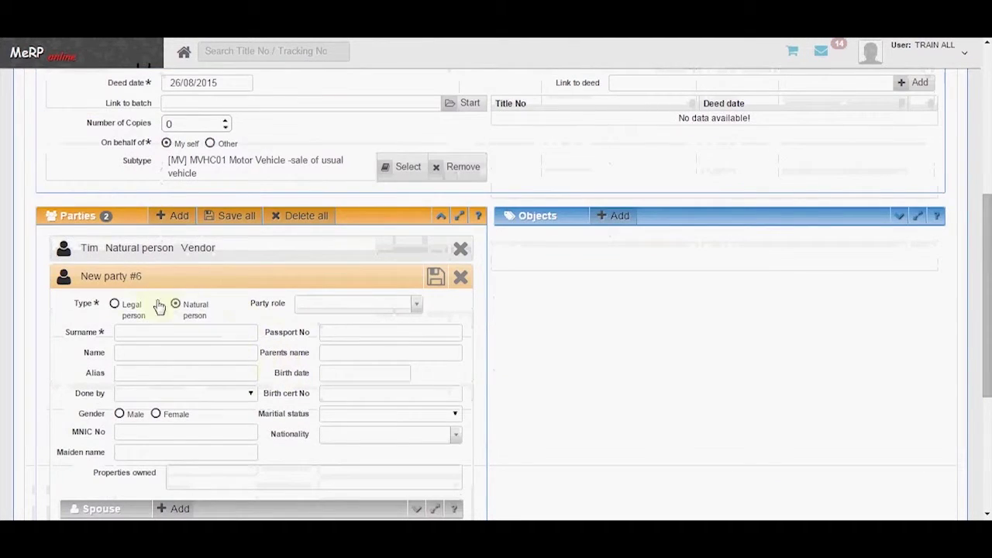
click(114, 306)
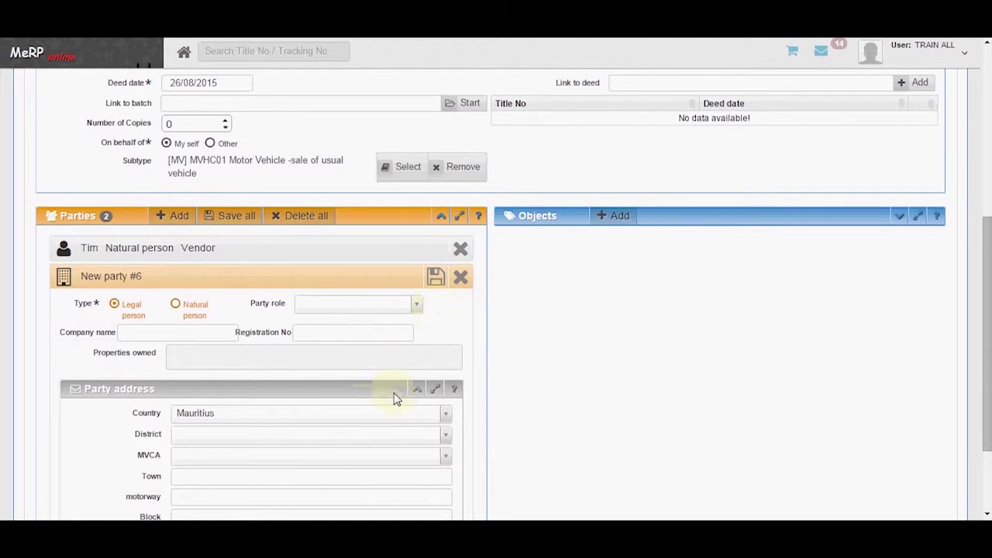
scroll(397, 400, up, 3)
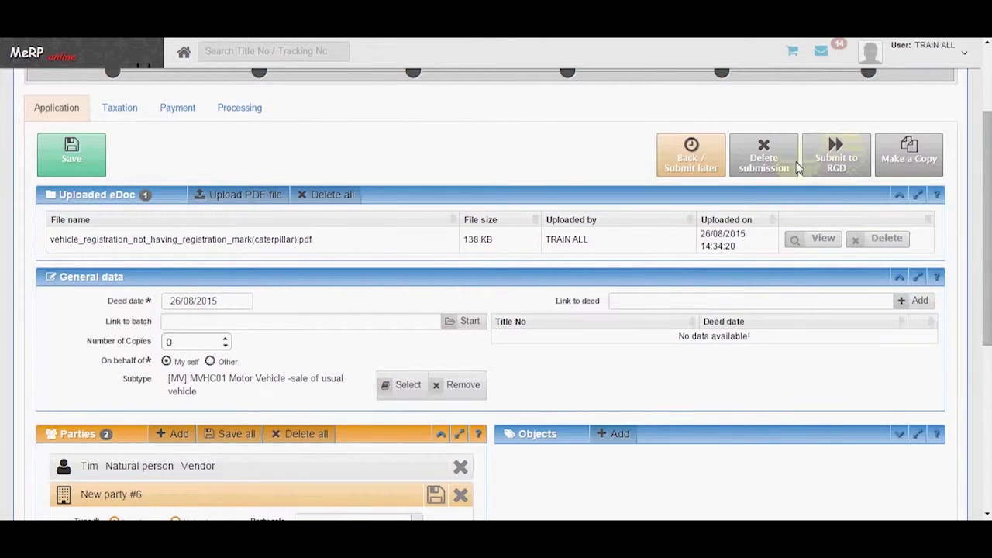
Add an object of type Vehicle with registration number 111 and save all objects.
scroll(630, 246, down, 4)
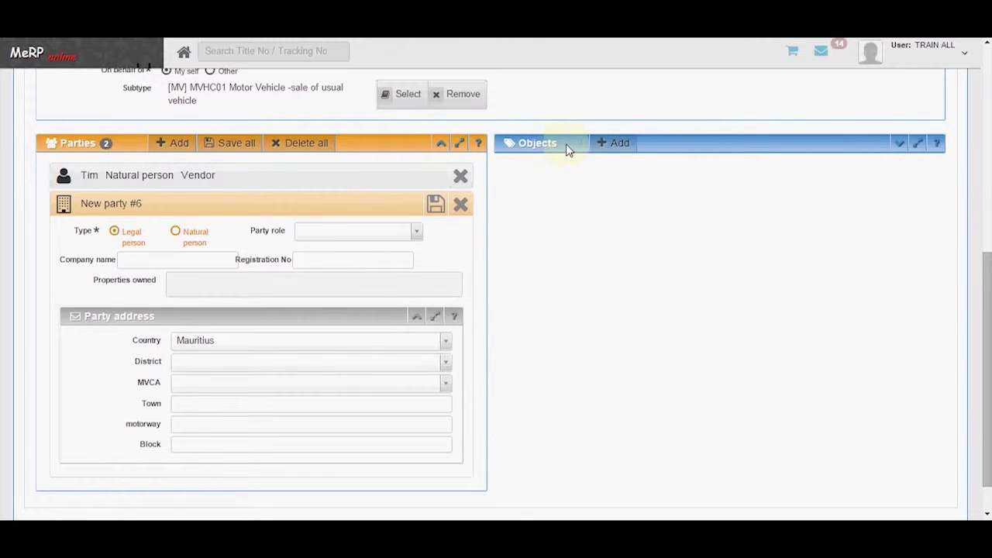
click(606, 147)
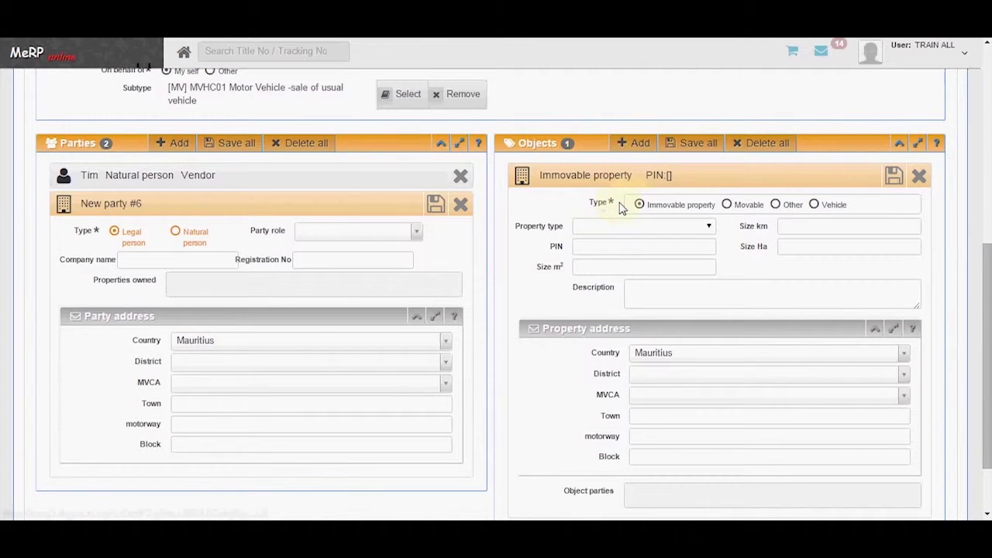
click(813, 206)
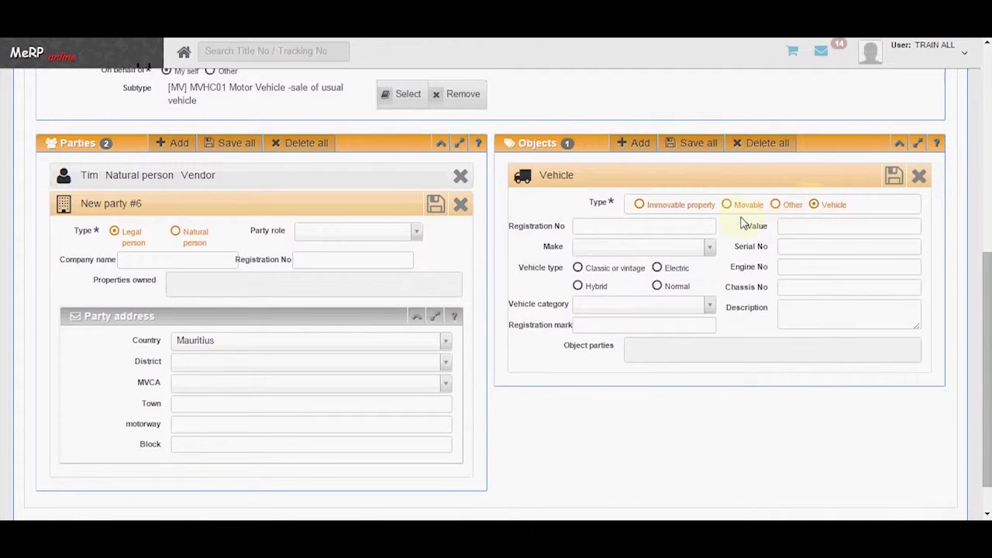
click(674, 227)
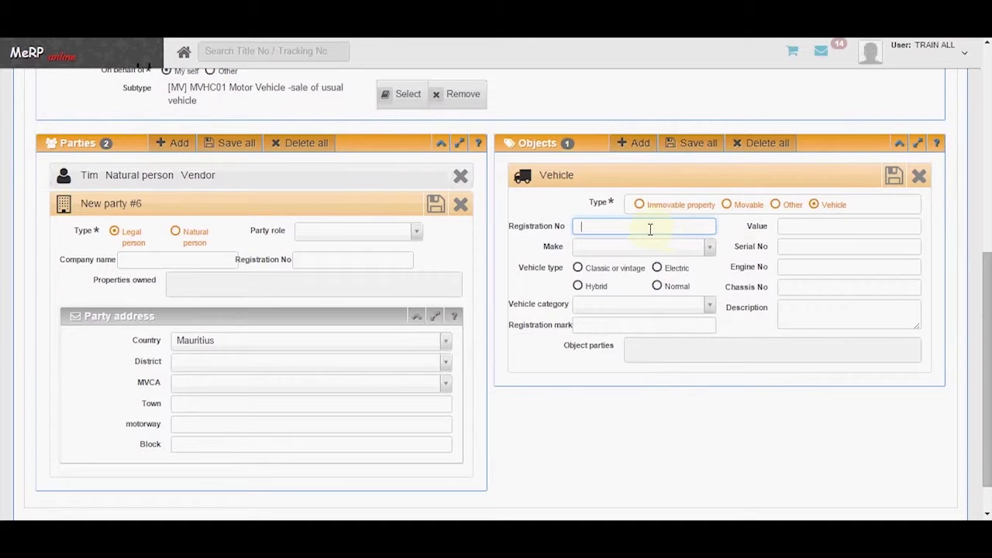
text(111)
click(686, 145)
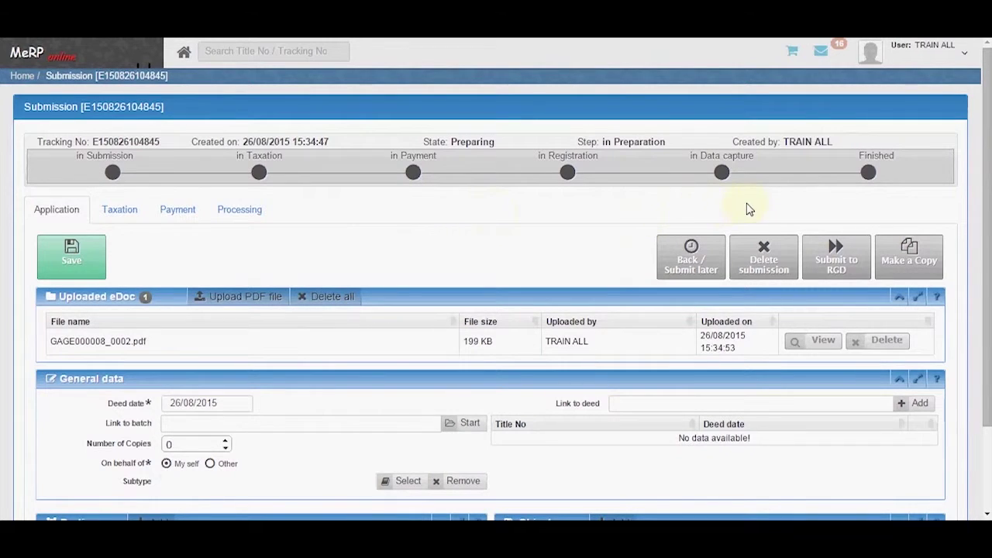
Submit the submission to RGD, entering a reloaded captcha code and agreeing to the on-line submission terms and conditions.
click(835, 267)
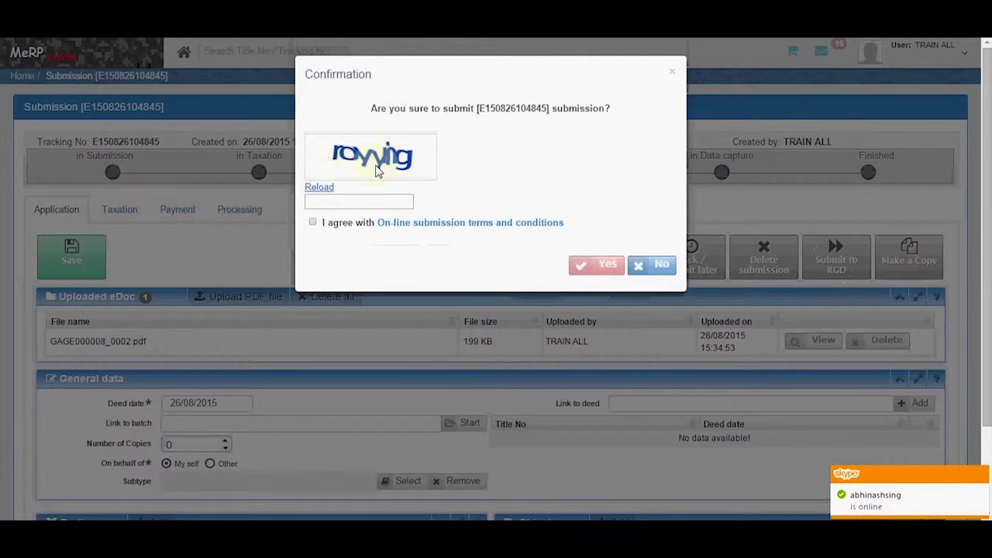
click(321, 189)
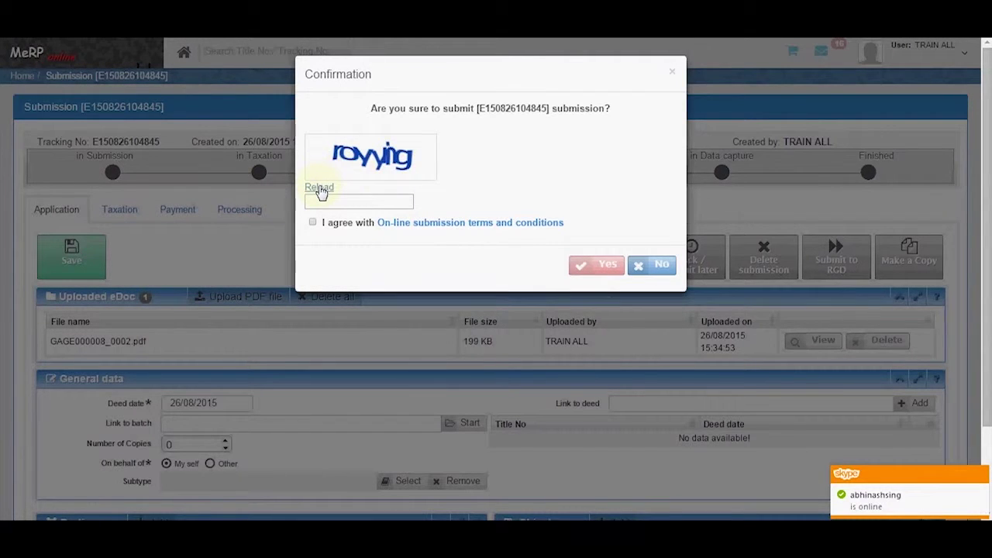
click(328, 204)
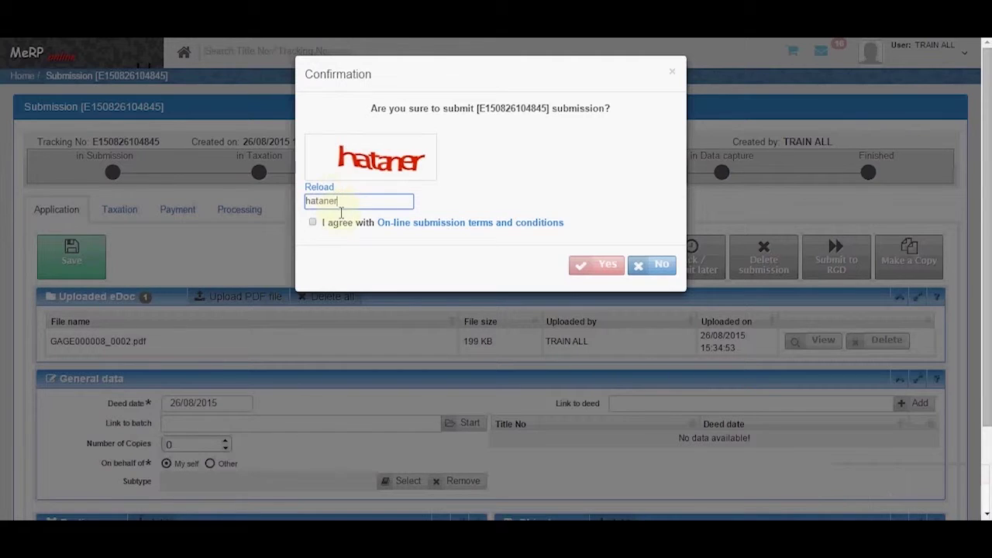
click(314, 223)
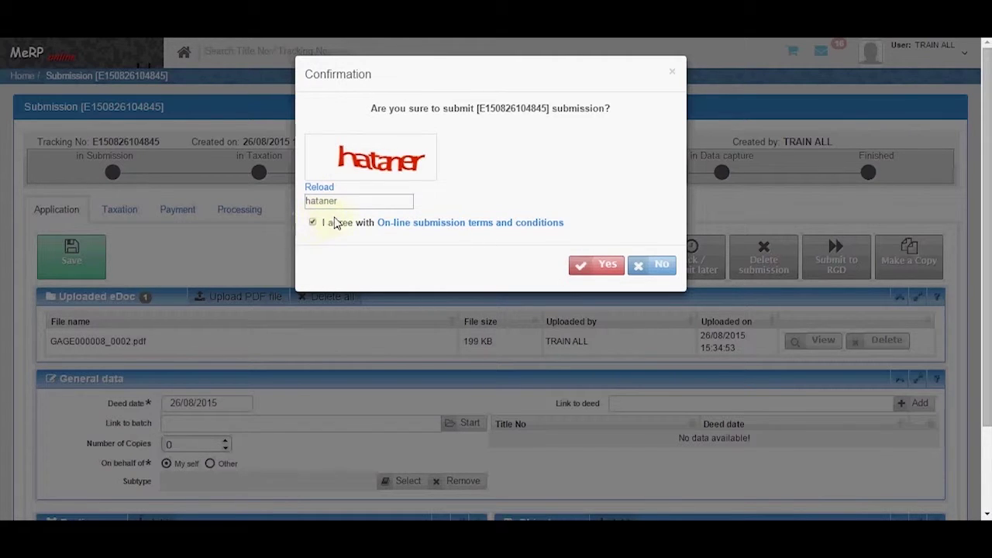
click(597, 267)
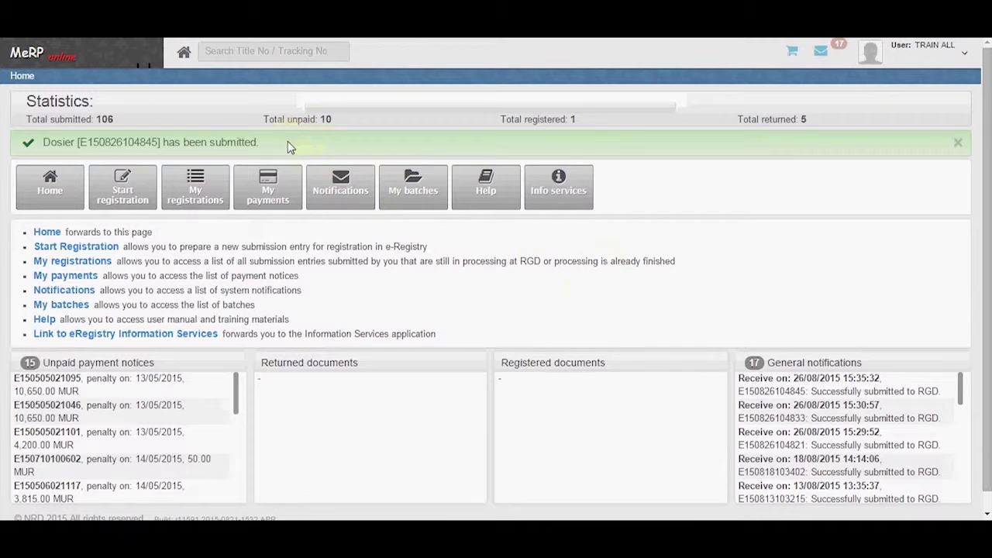
drag(263, 142, 40, 144)
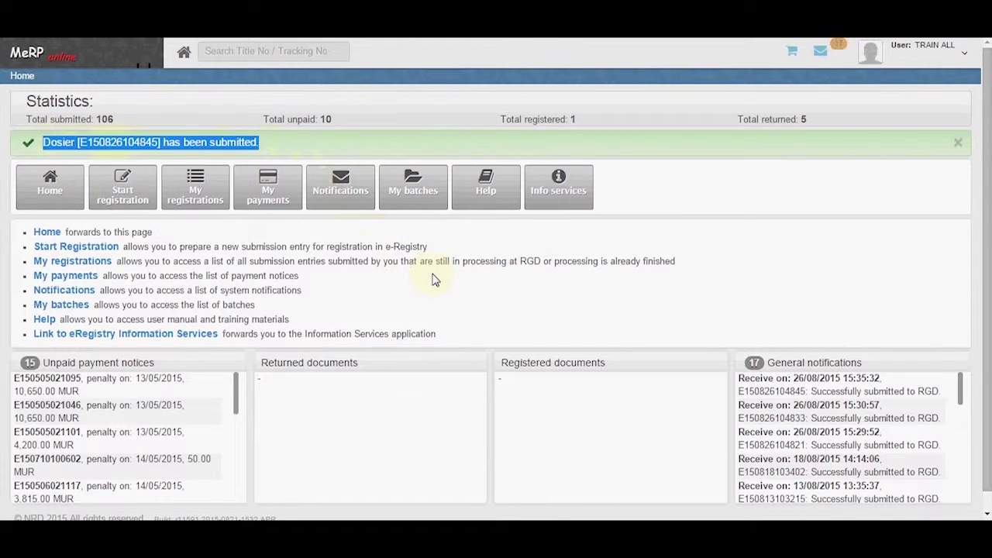
click(619, 302)
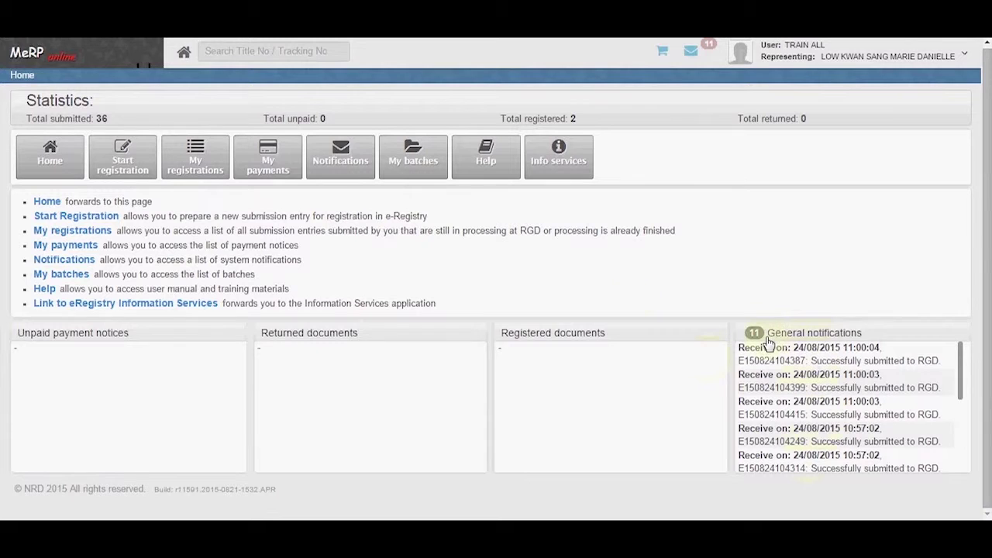
Open the list of own registrations and expand its advanced search filters.
click(192, 161)
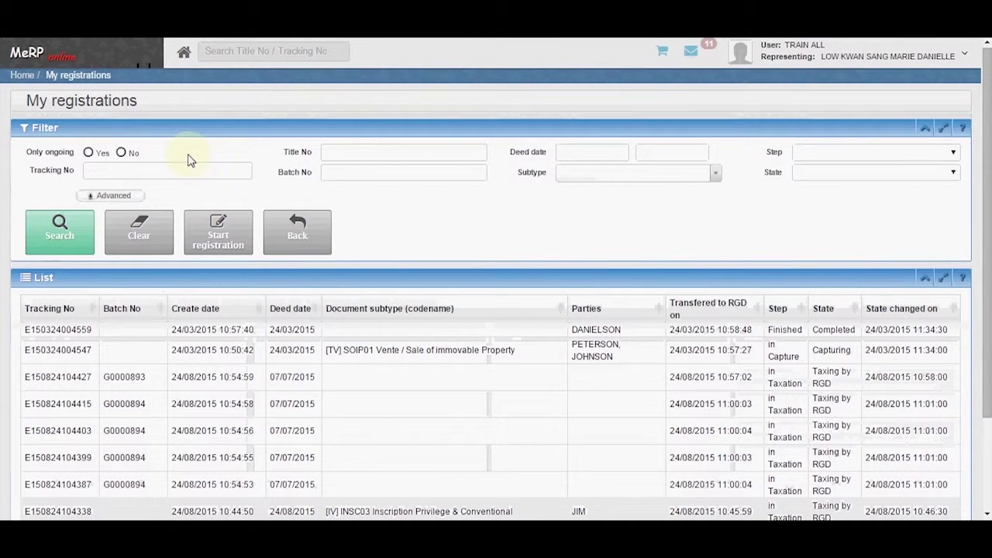
scroll(160, 263, down, 1)
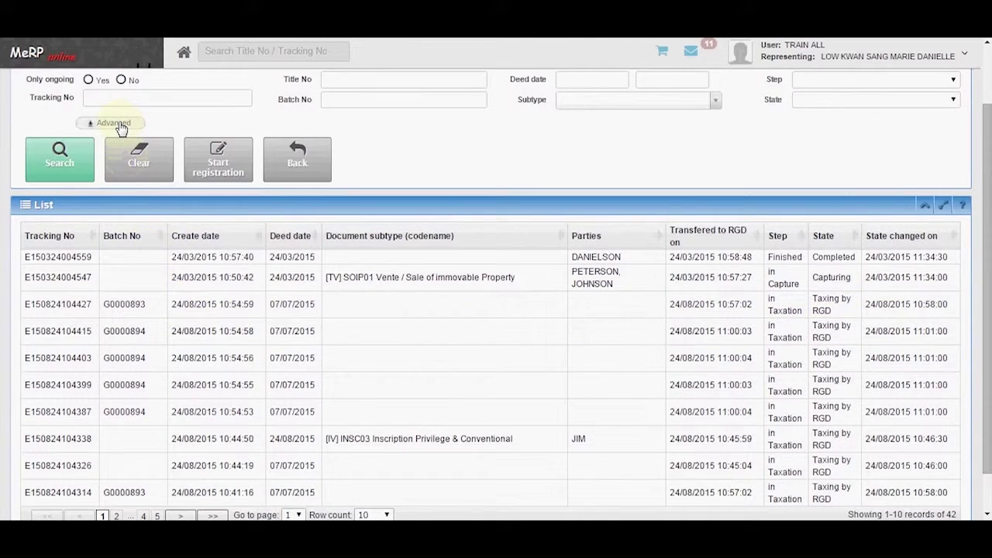
click(118, 124)
scroll(365, 175, up, 1)
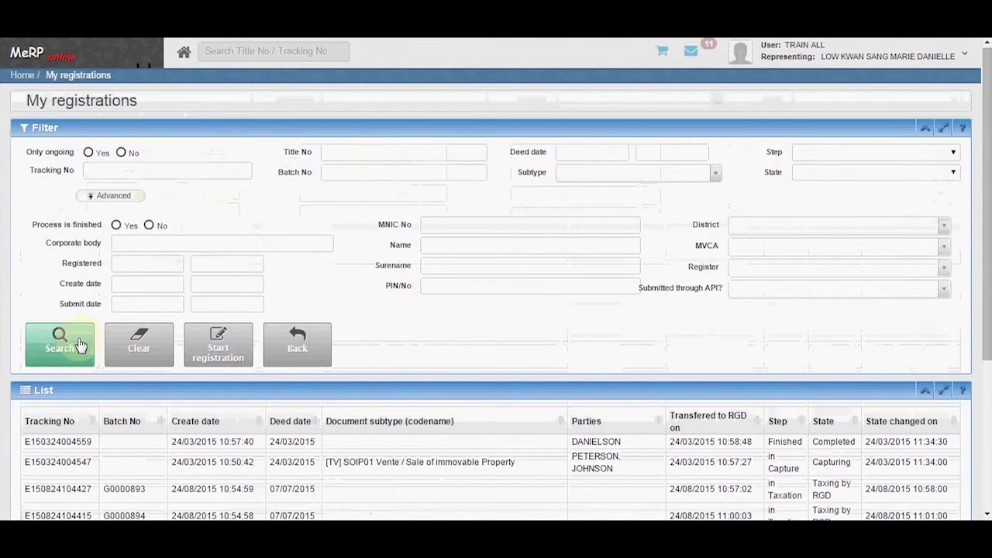
Search the registrations by the copied tracking number and open the matching submission.
right_click(141, 173)
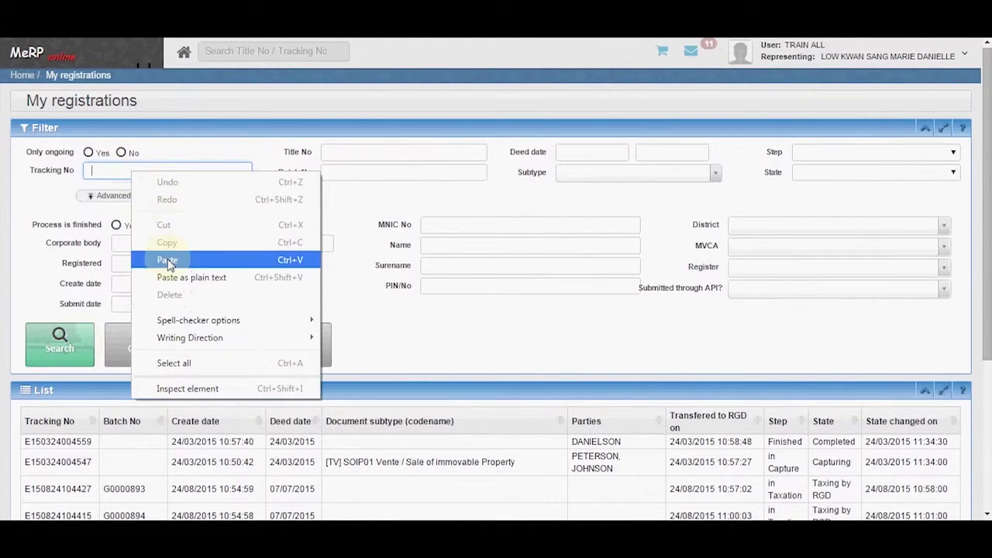
click(169, 261)
click(77, 346)
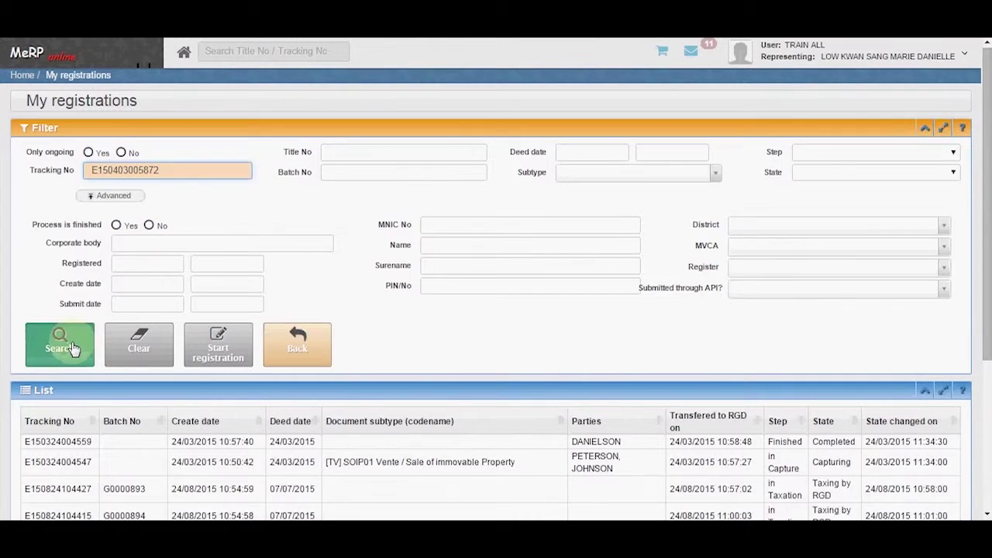
scroll(84, 356, down, 1)
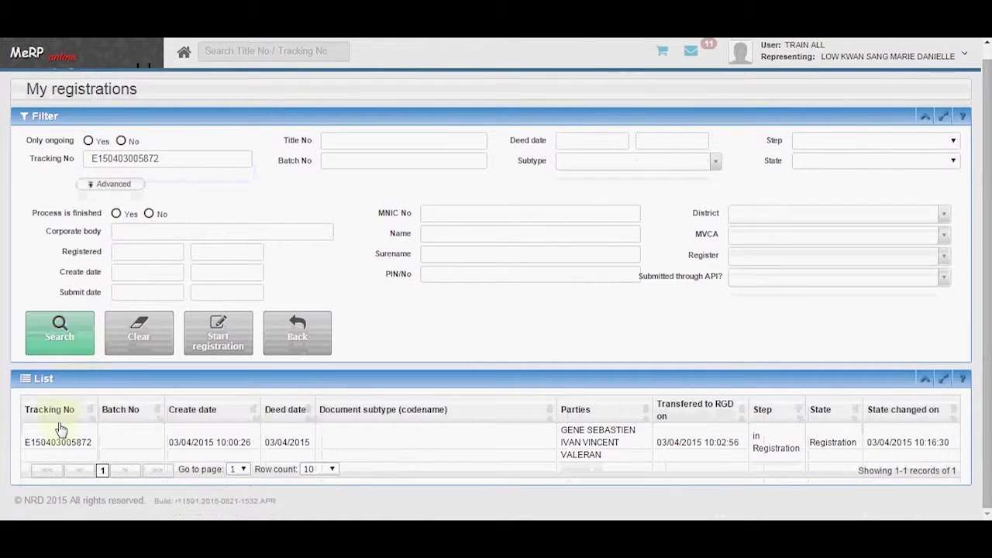
double_click(64, 448)
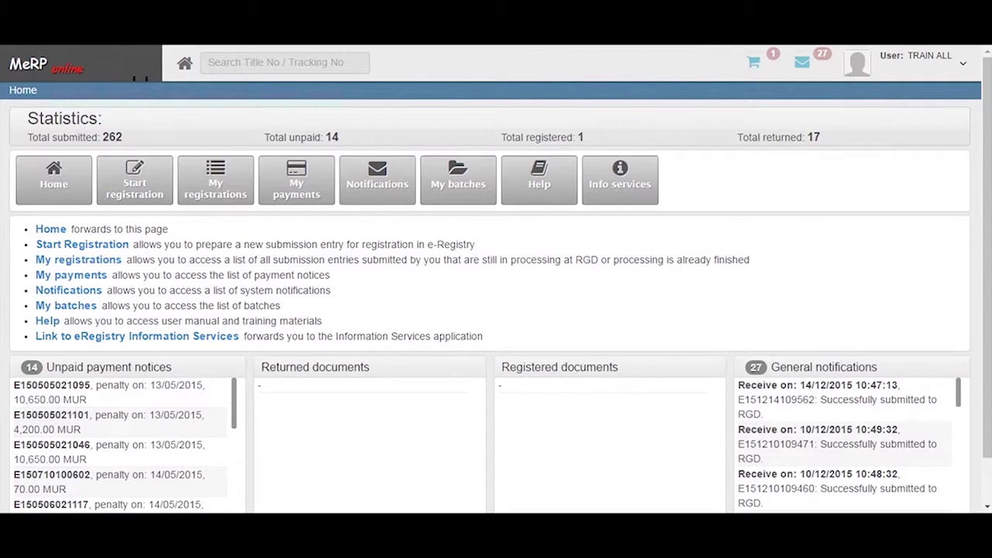
Open the completed MVHC01 Motor Vehicle sale submission from the registrations list and view its processing details.
click(225, 188)
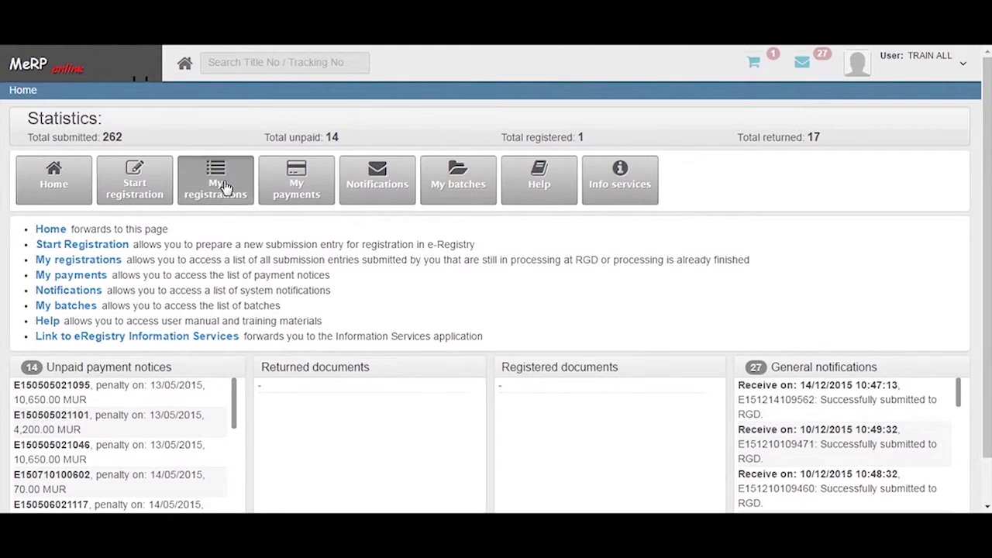
scroll(472, 382, down, 3)
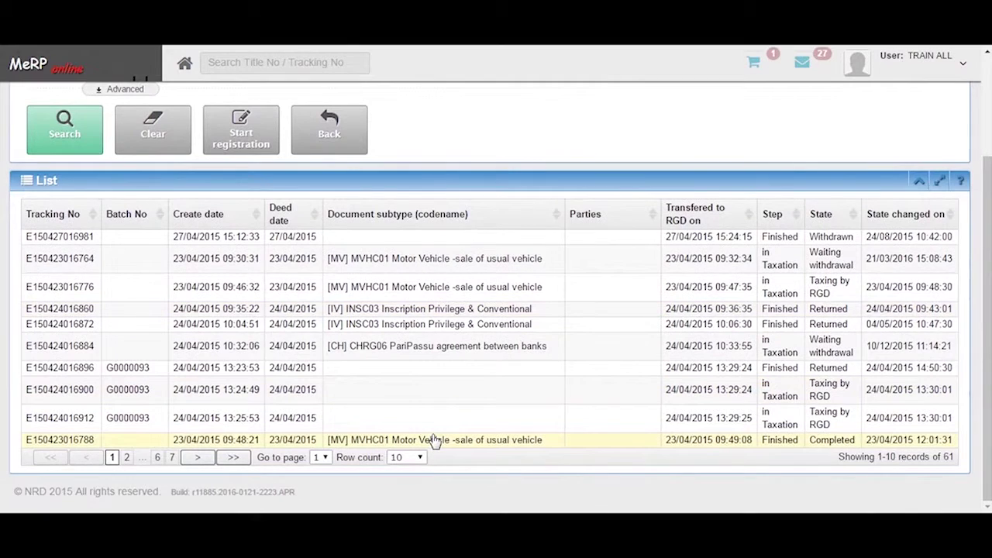
click(437, 440)
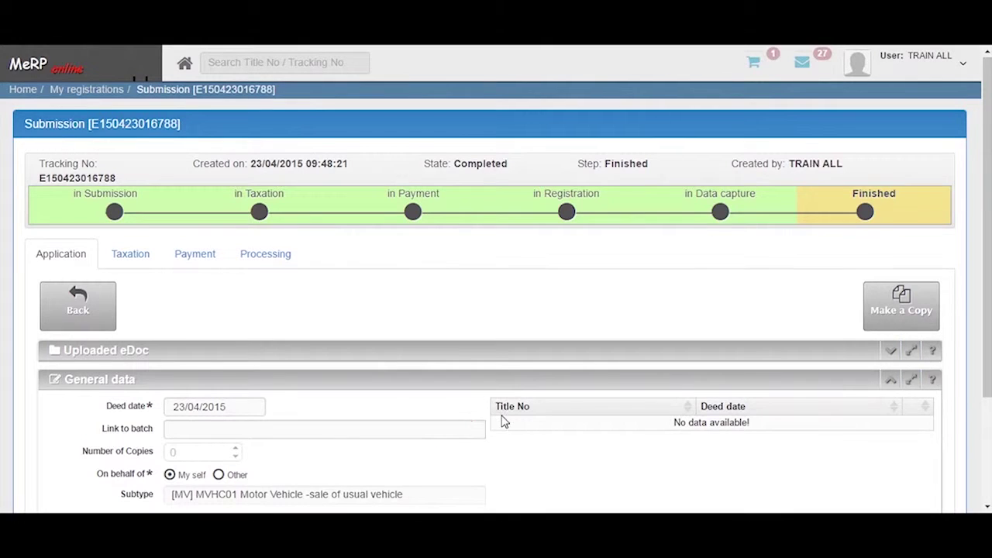
click(277, 257)
scroll(428, 290, down, 1)
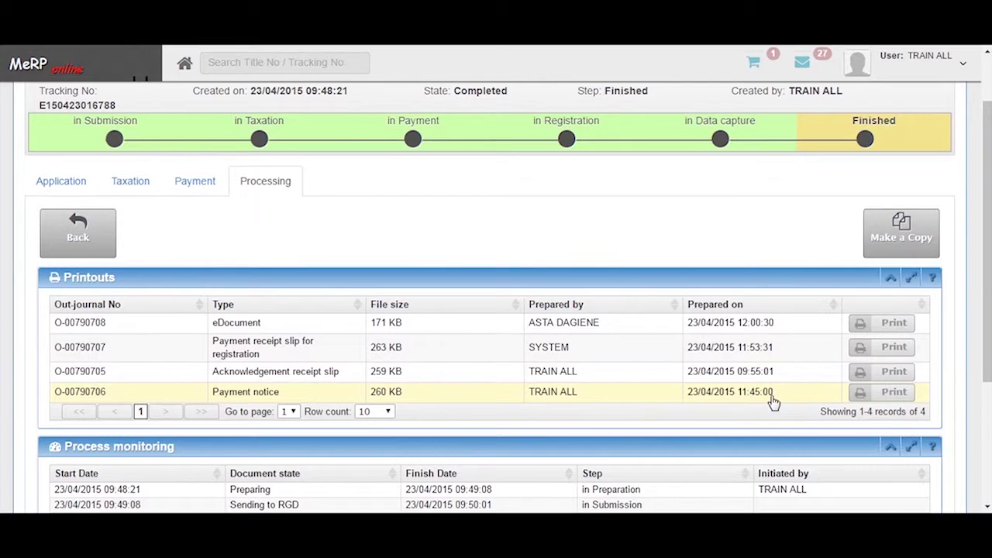
View the submission's payment notice printout, close it, and open the eDocument printout.
click(893, 393)
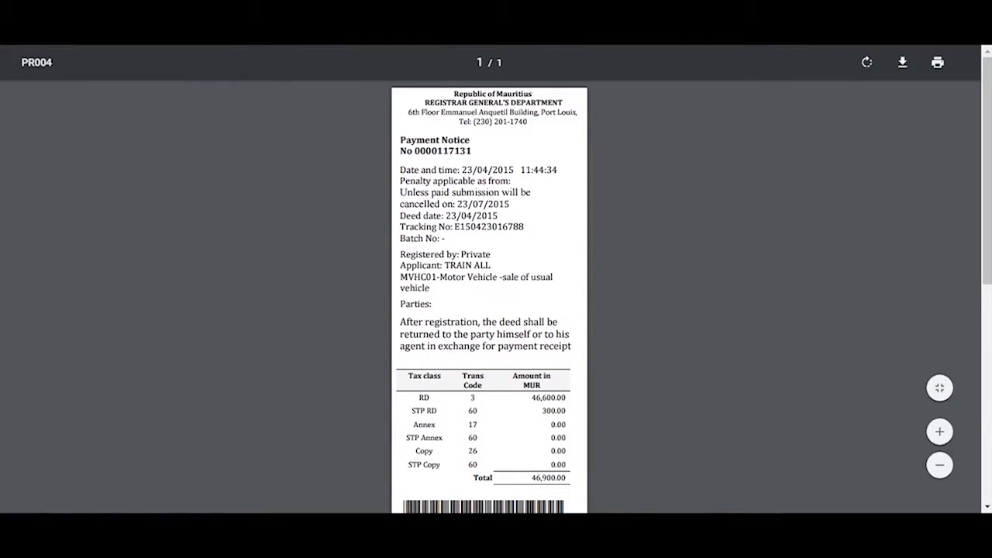
key(ctrl+w)
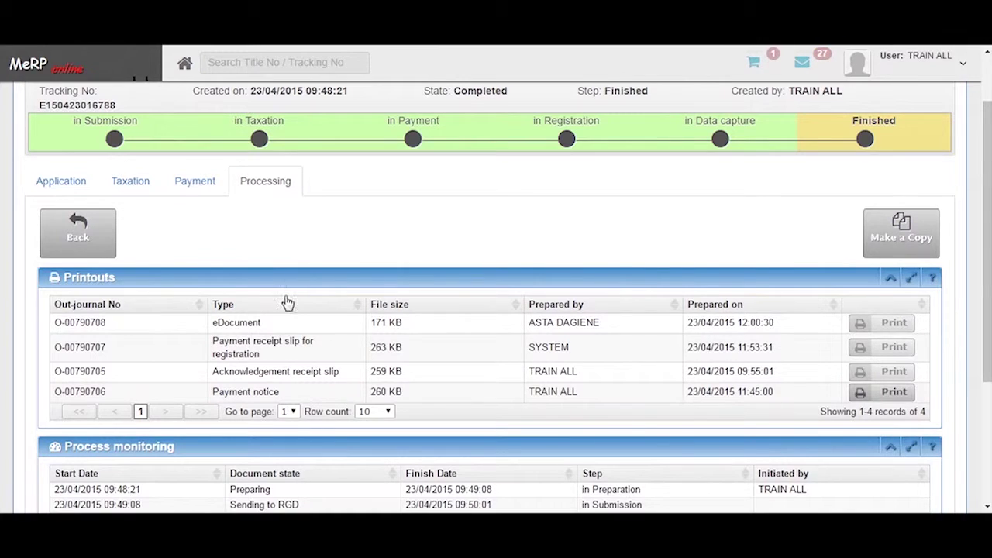
click(893, 324)
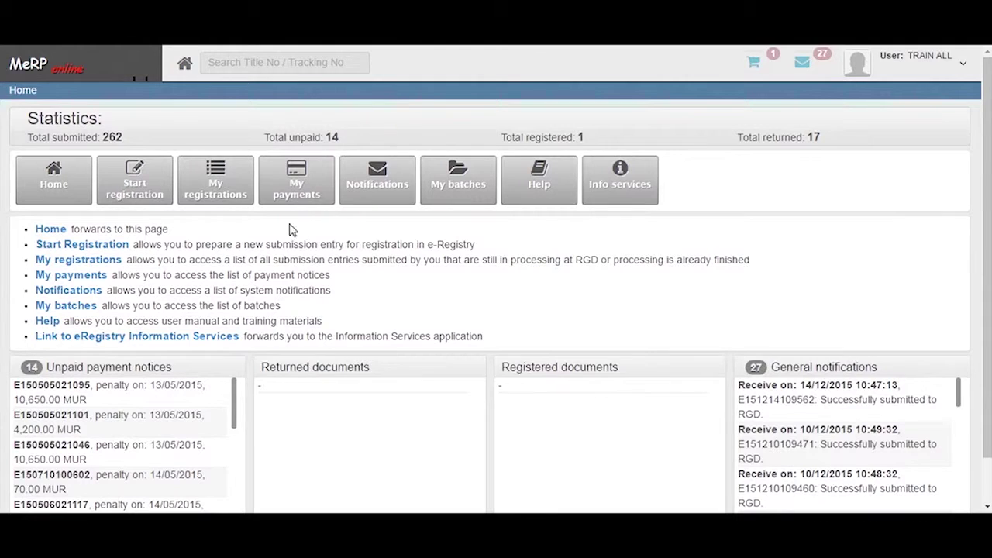
Open the submission in batch G0000093 created on 24/04/2015 at 13:24:49 from the registrations list and withdraw it.
click(227, 196)
scroll(543, 361, down, 3)
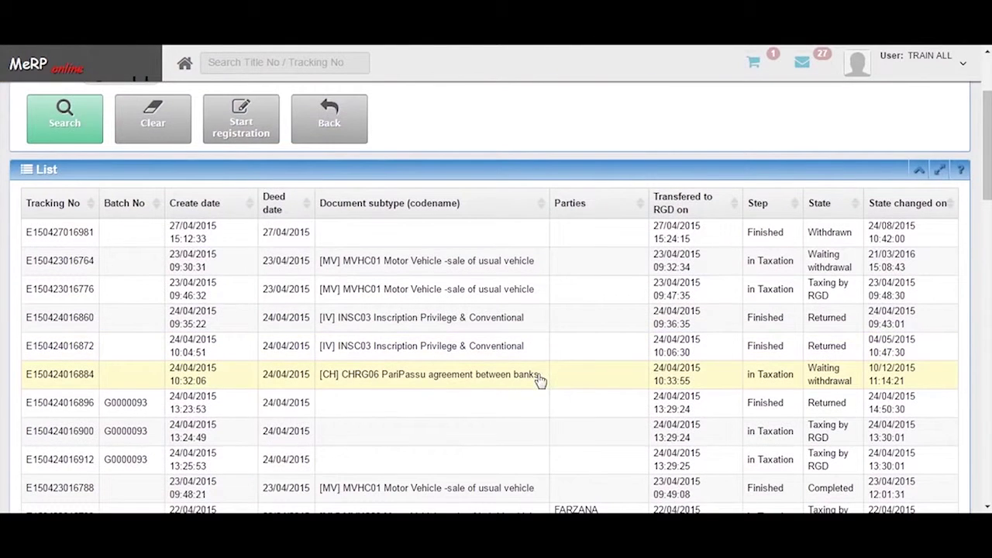
click(369, 429)
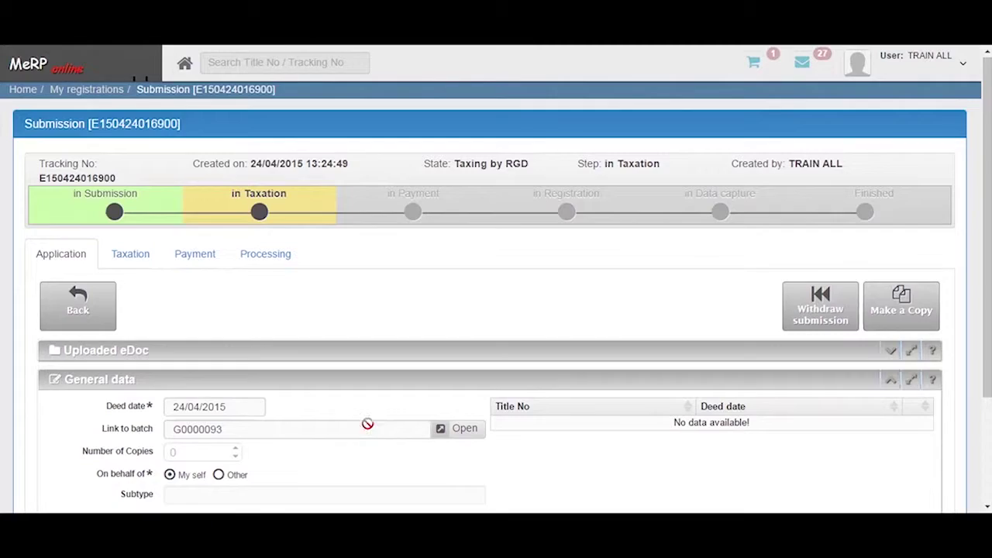
click(803, 310)
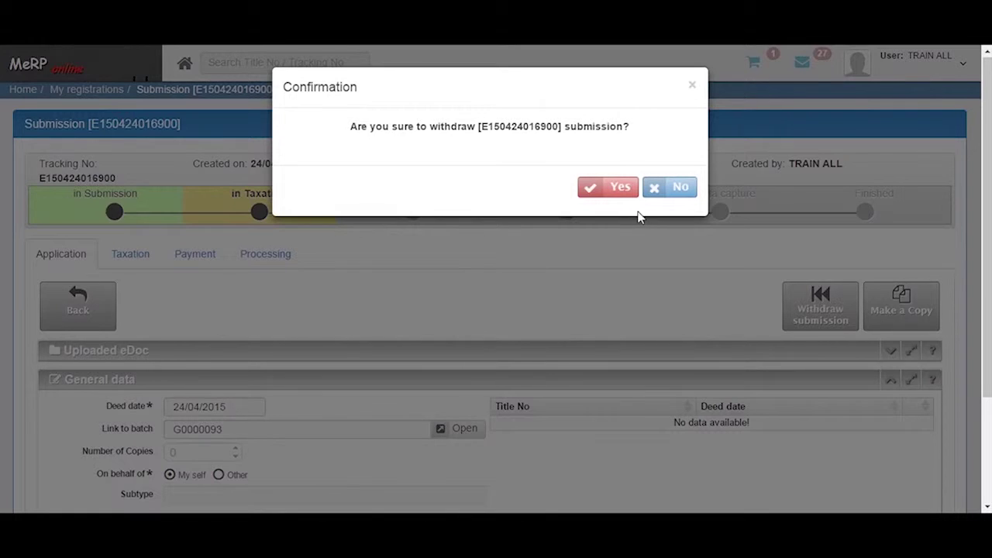
click(620, 193)
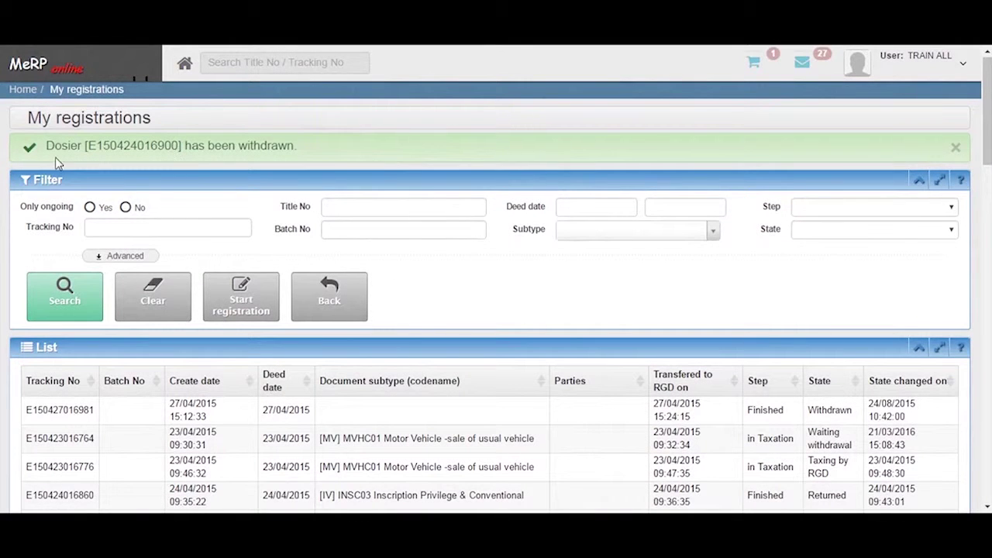
drag(44, 151, 348, 160)
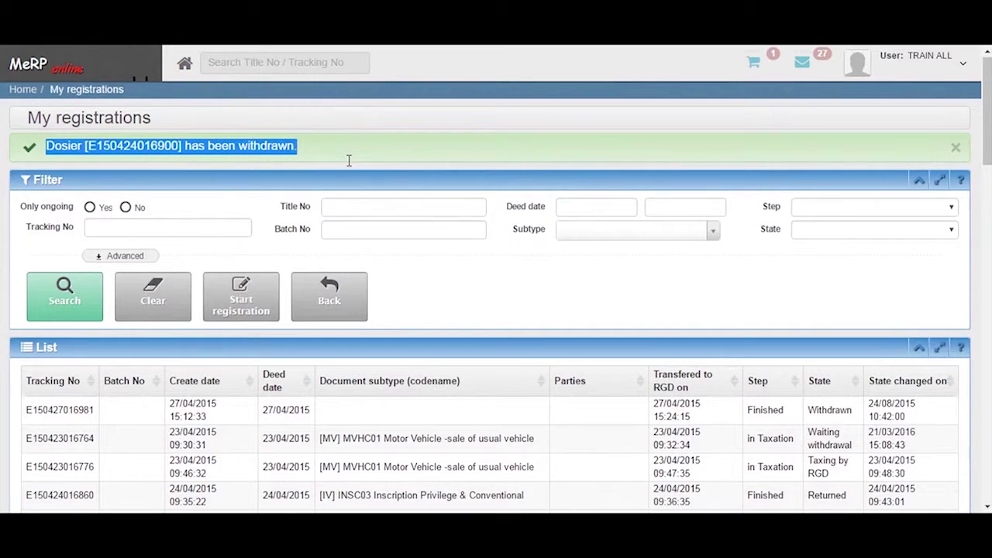